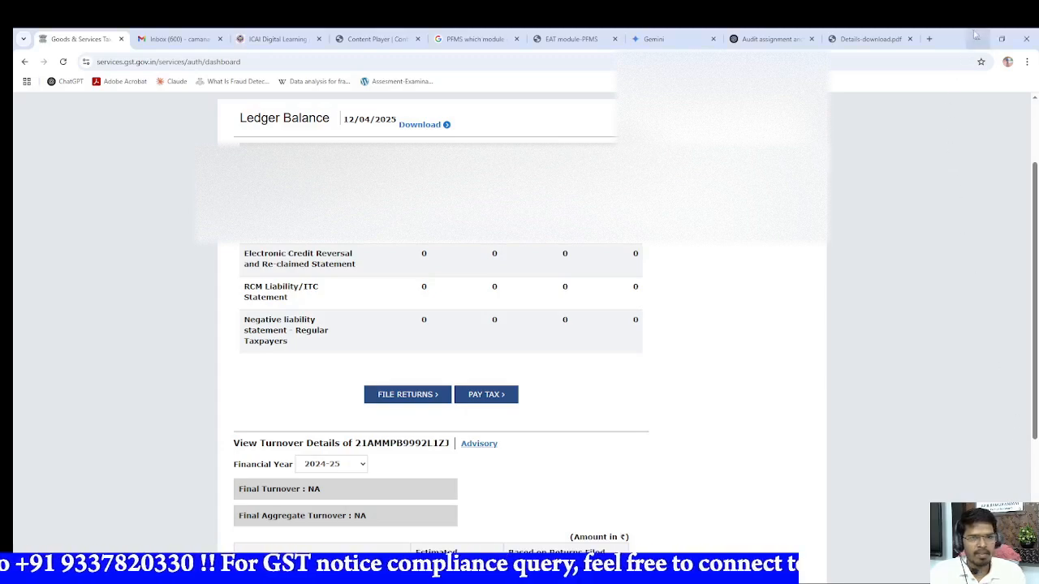
Step: Open the return filing dashboard and search for the returns of financial year 2024-25, Quarter 4 (Jan - Mar), period March
scroll(332, 331, up, 2)
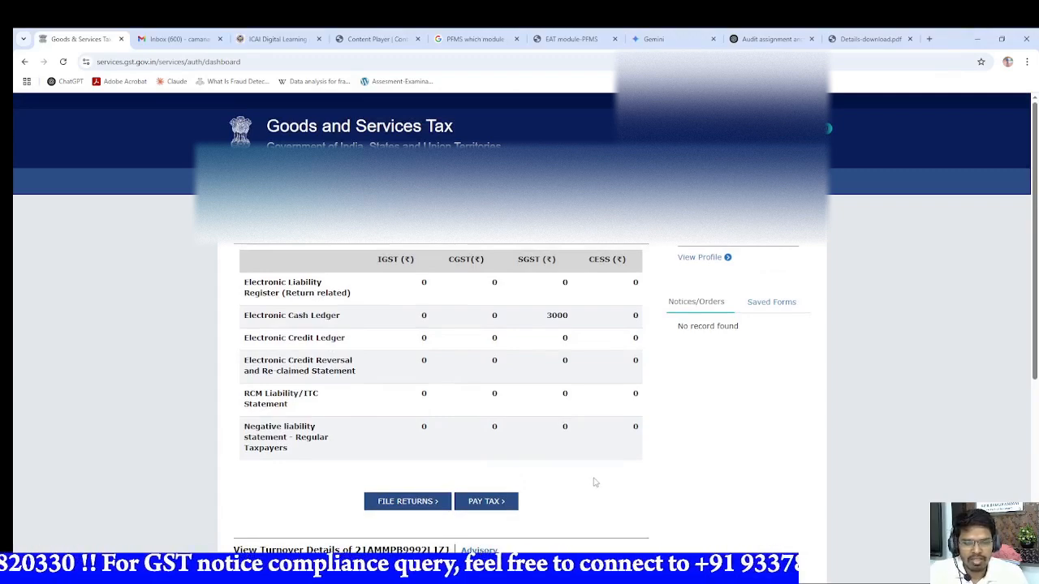
scroll(579, 483, down, 1)
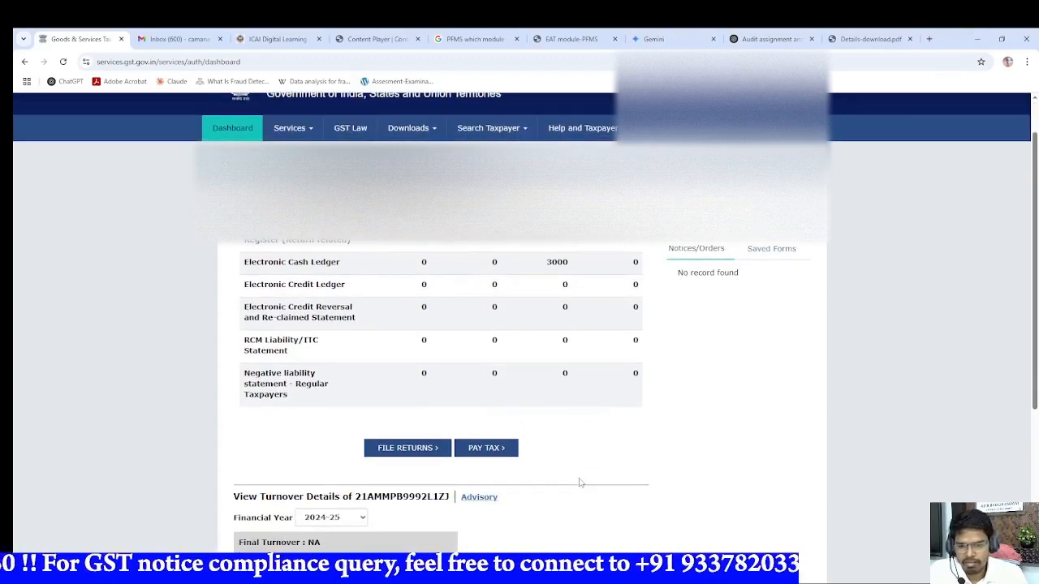
click(416, 451)
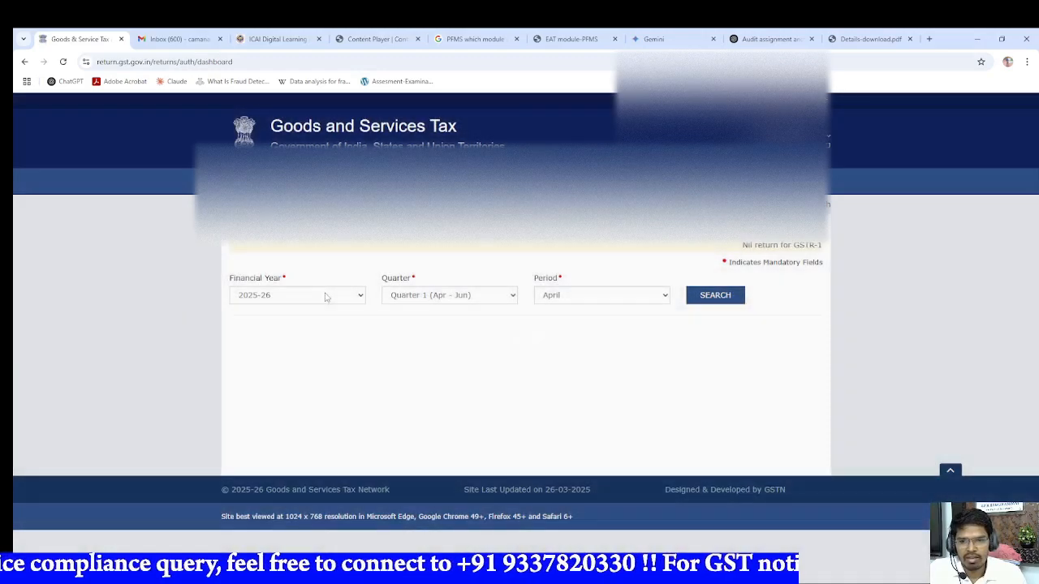
click(324, 297)
click(292, 325)
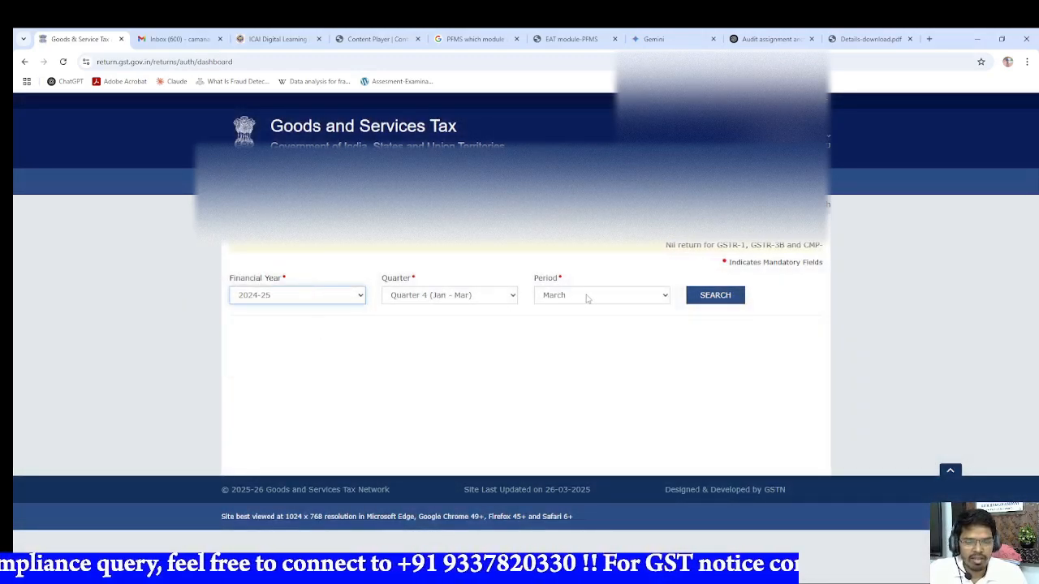
click(703, 300)
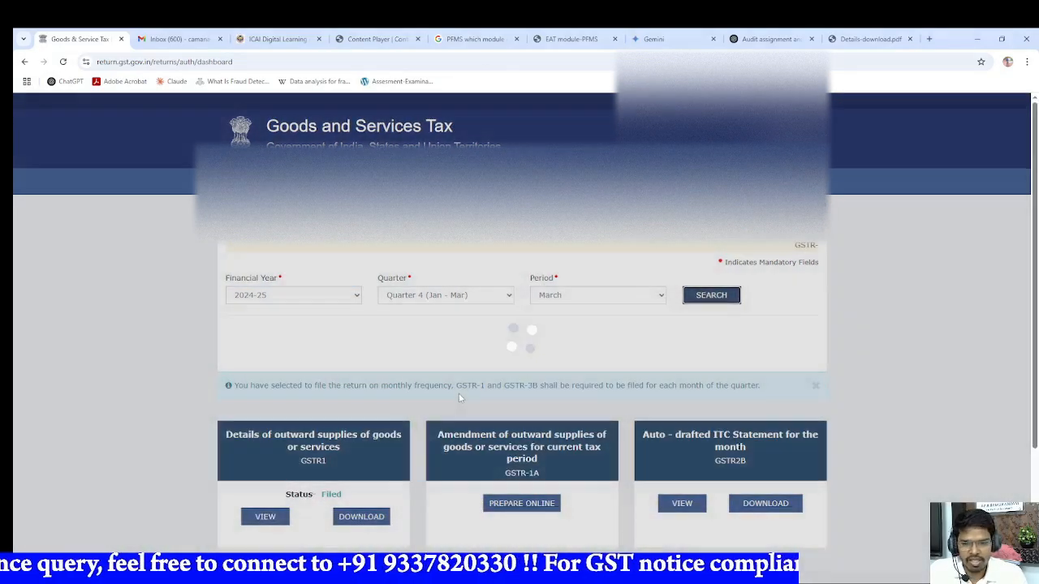
Step: View the filed GSTR-1 for March and check its record categories
scroll(307, 416, down, 2)
click(265, 356)
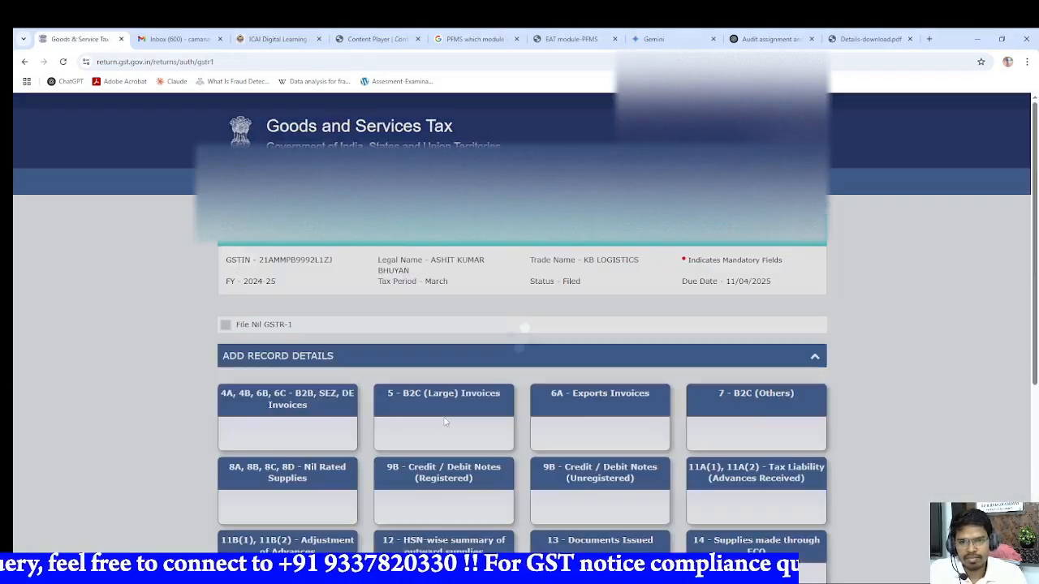
scroll(445, 421, down, 2)
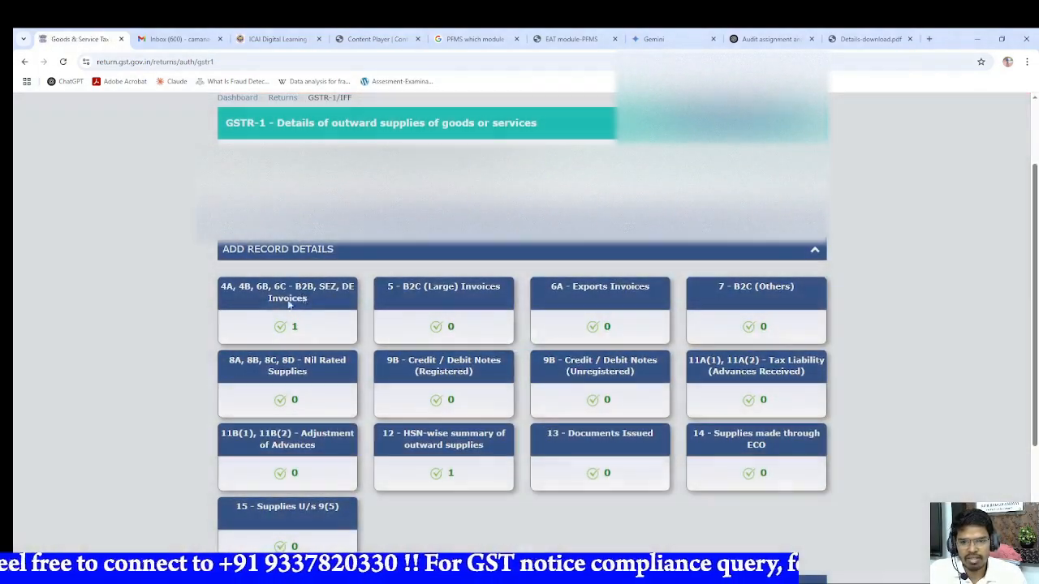
scroll(451, 291, up, 1)
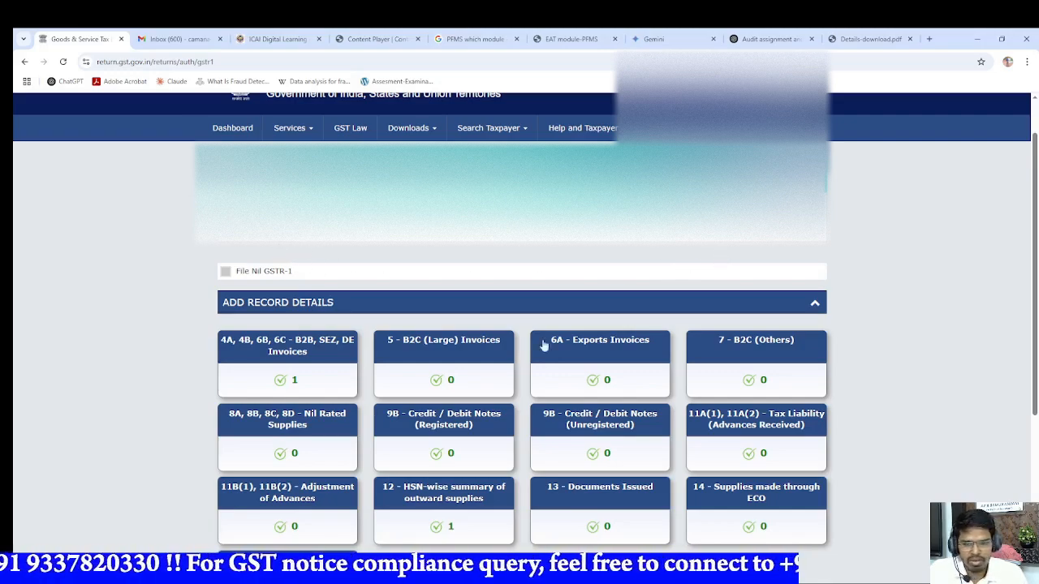
Step: Open the processed B2B invoice for Vedanta Limited from the 4A, 4B, 6B, 6C section of GSTR-1
click(303, 362)
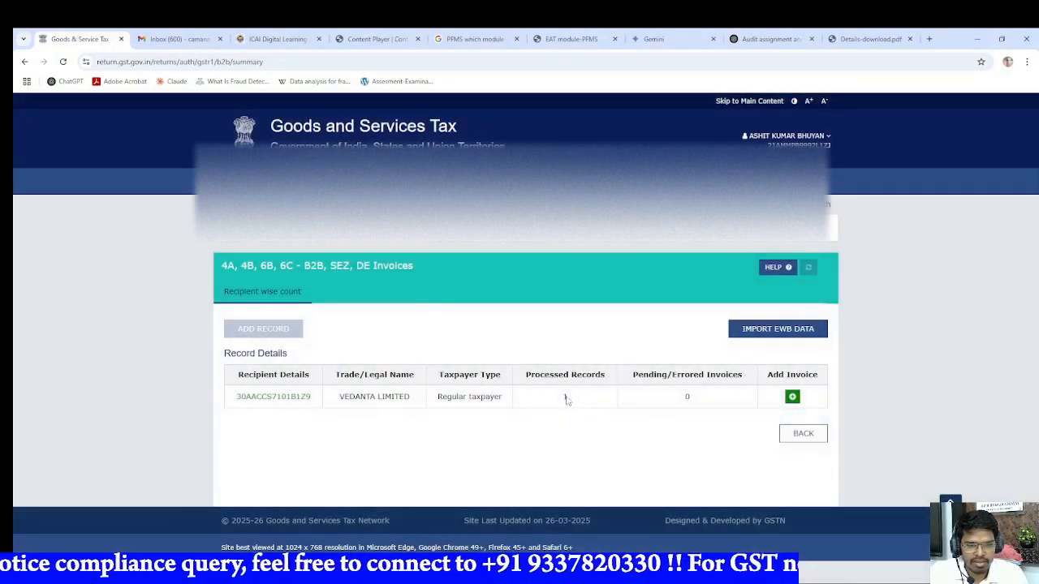
click(565, 397)
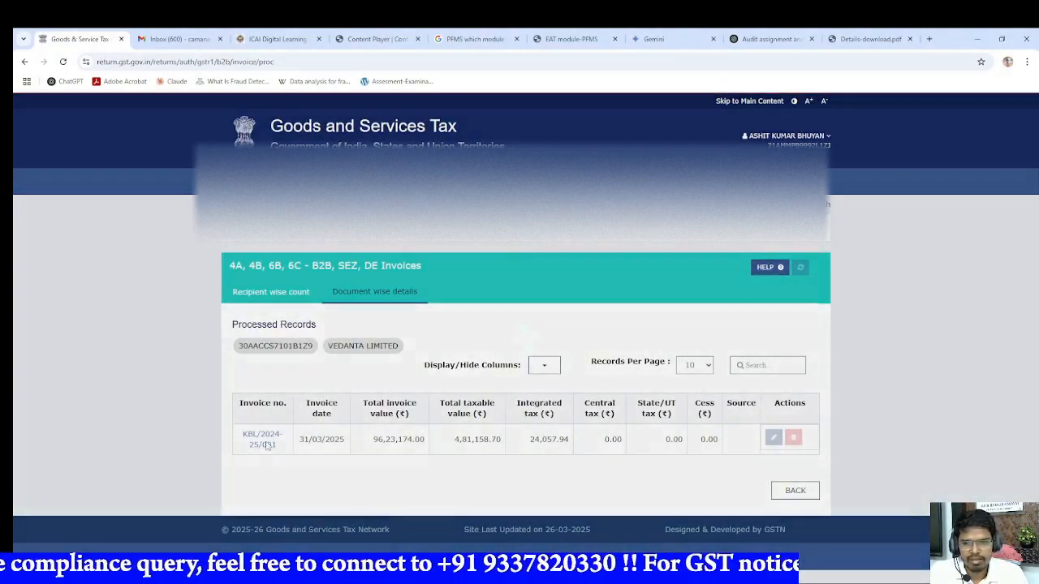
click(263, 441)
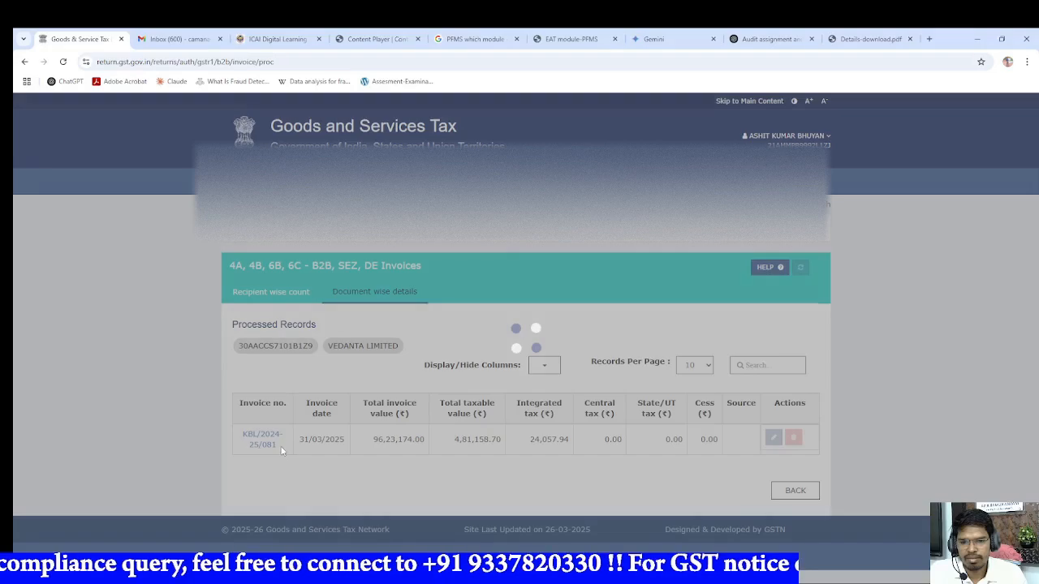
scroll(339, 451, down, 5)
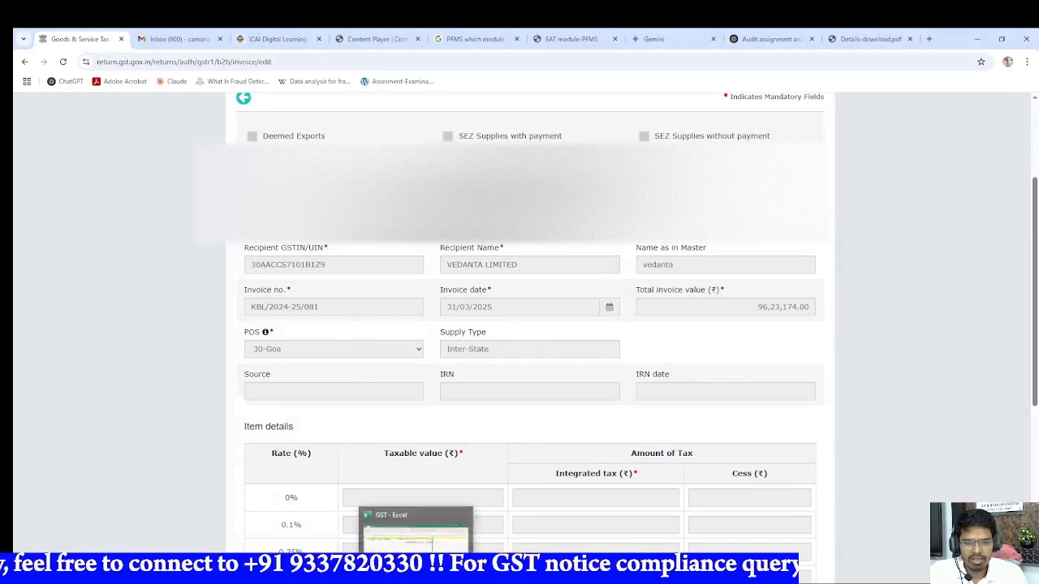
Step: Switch to the GST workbook in Excel and examine the invoice's amounts and formulas in H798, I798 and L798 under Sales-March, 2025
click(417, 569)
click(390, 412)
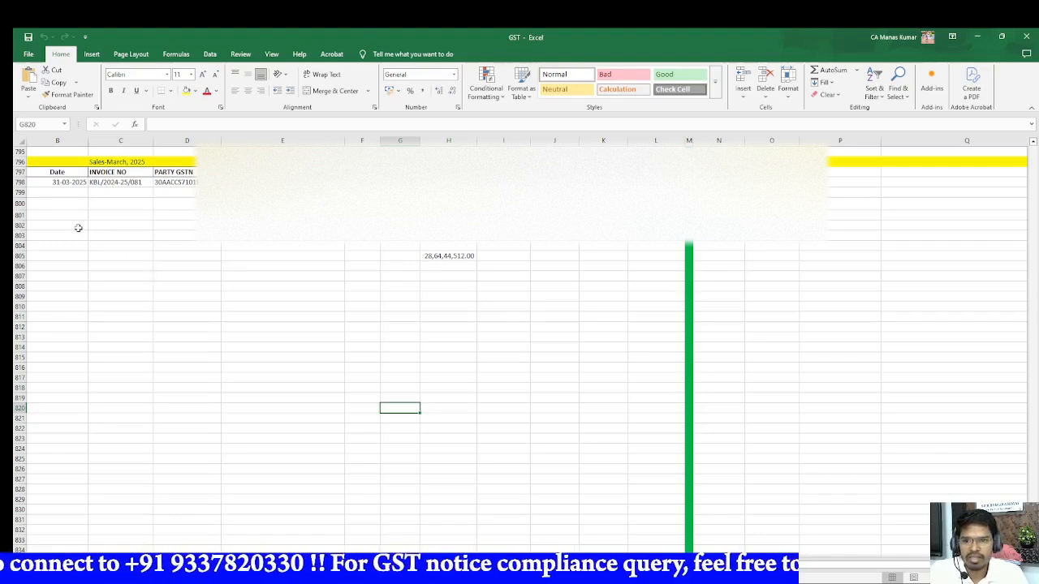
click(449, 182)
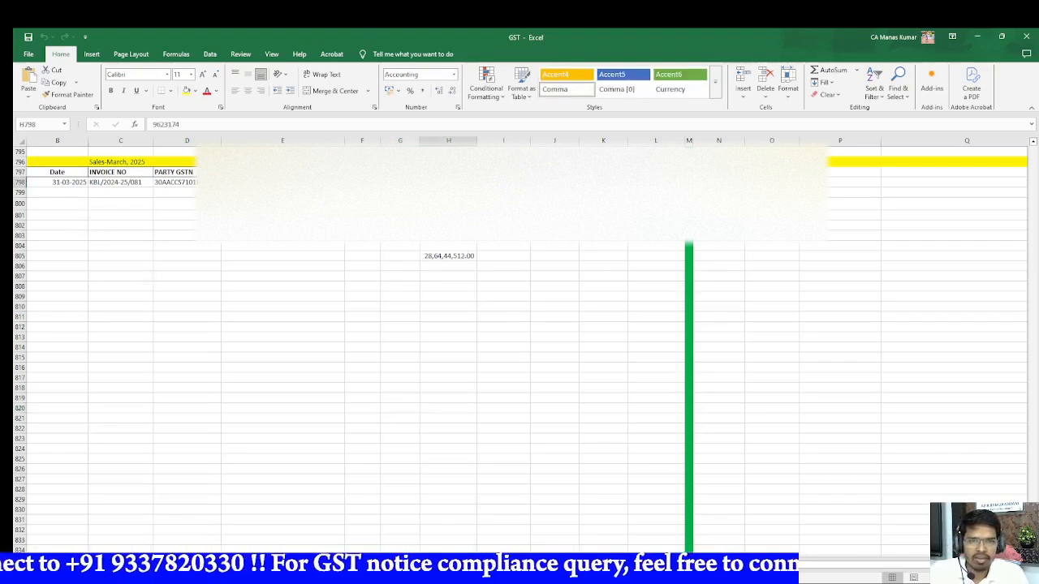
click(504, 183)
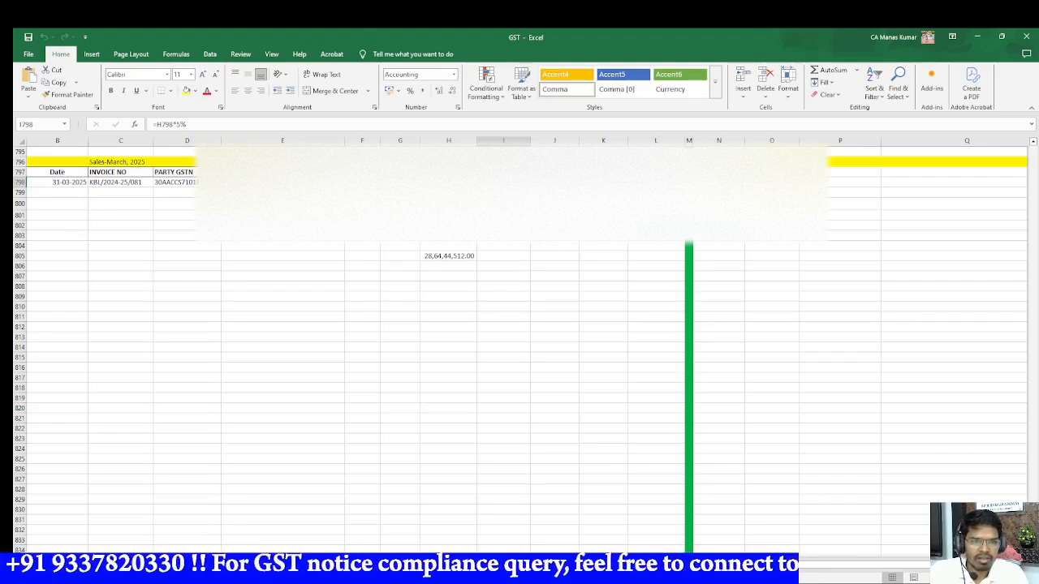
click(655, 182)
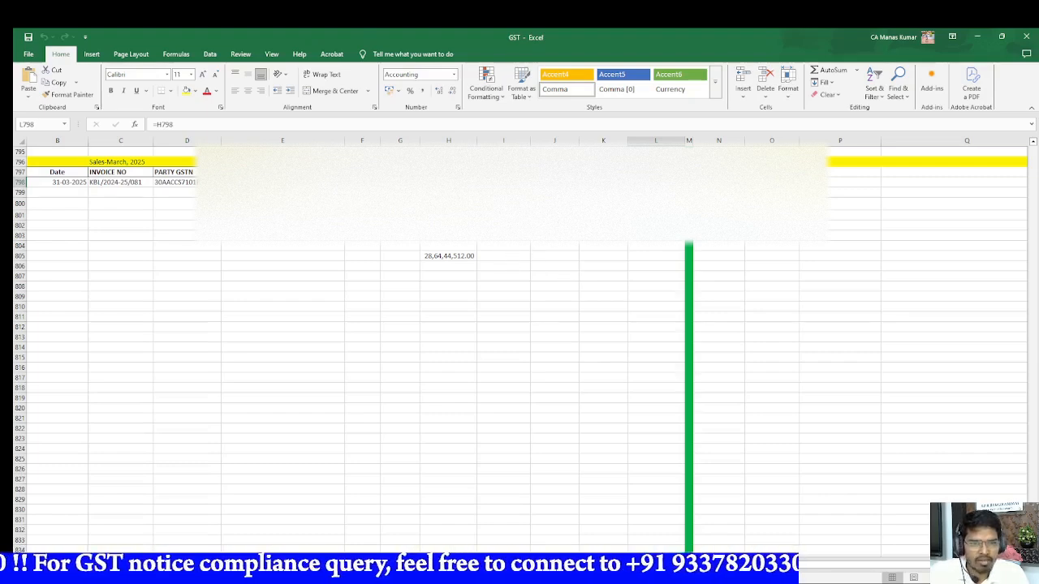
click(448, 183)
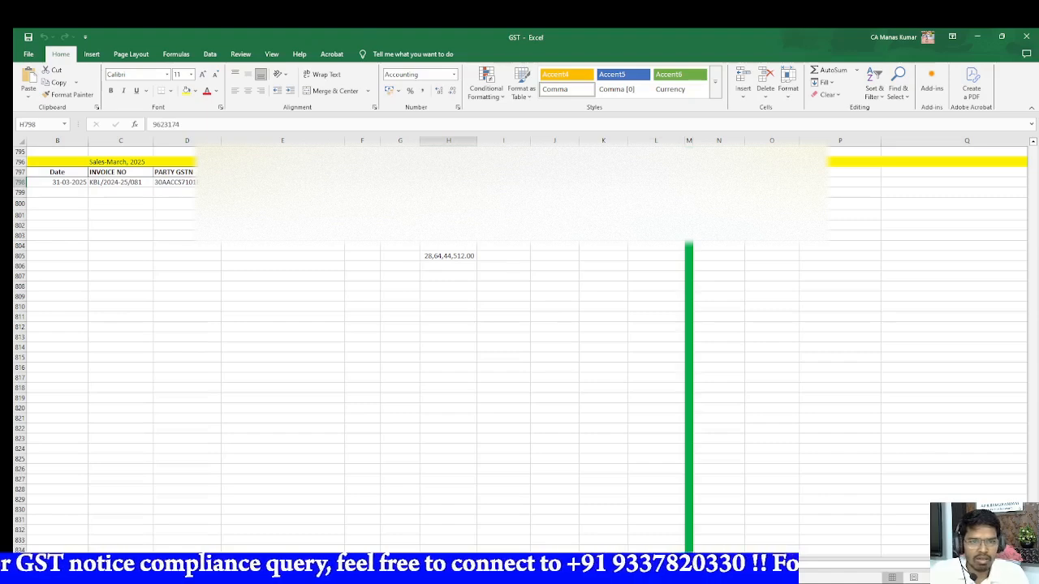
click(655, 182)
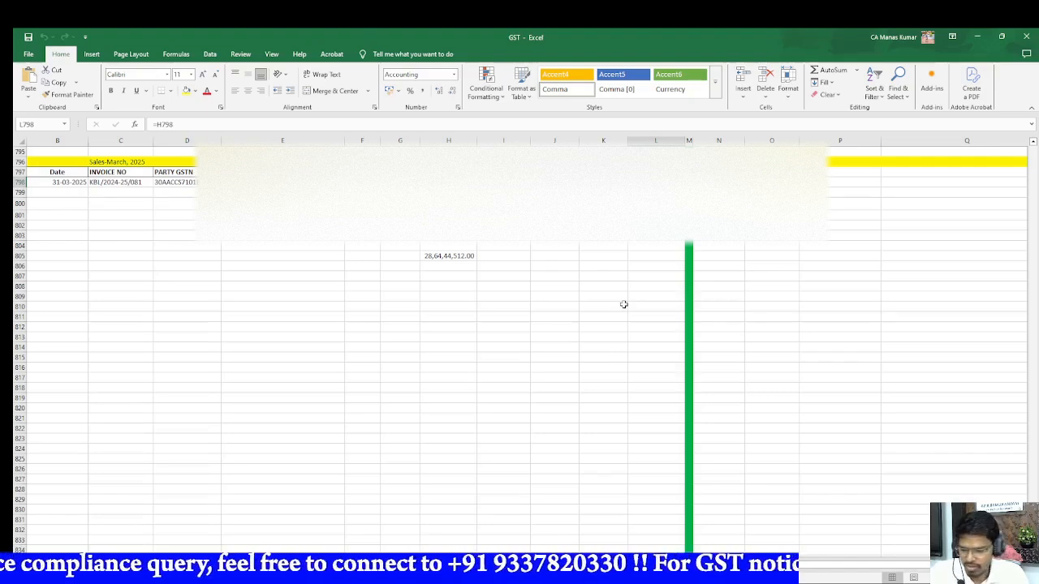
Step: Switch back to the GST portal in Chrome and compare the invoice's total value with its taxable value and integrated tax at 5%
key(alt+Tab)
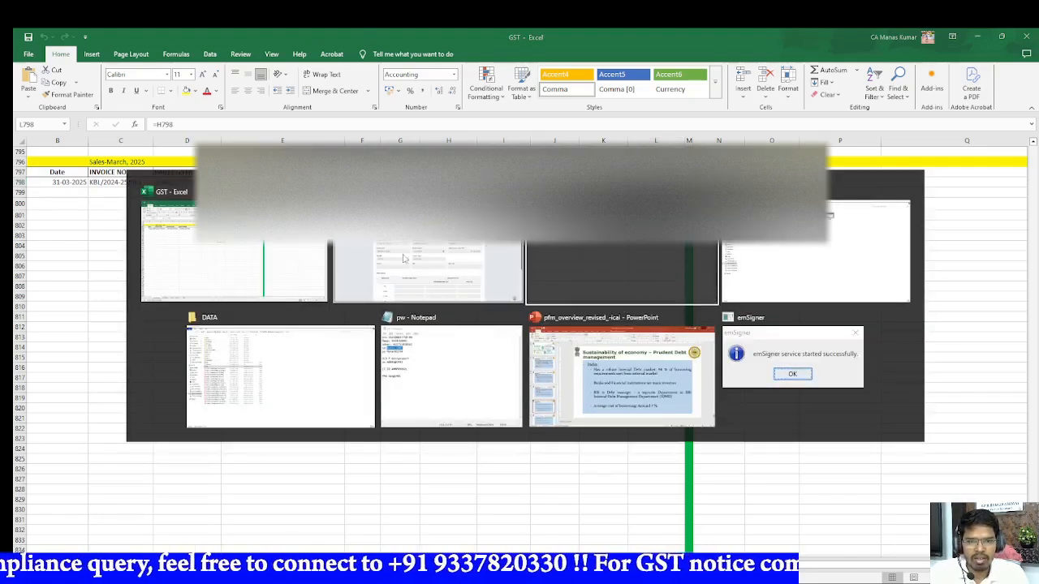
click(378, 259)
scroll(409, 337, up, 1)
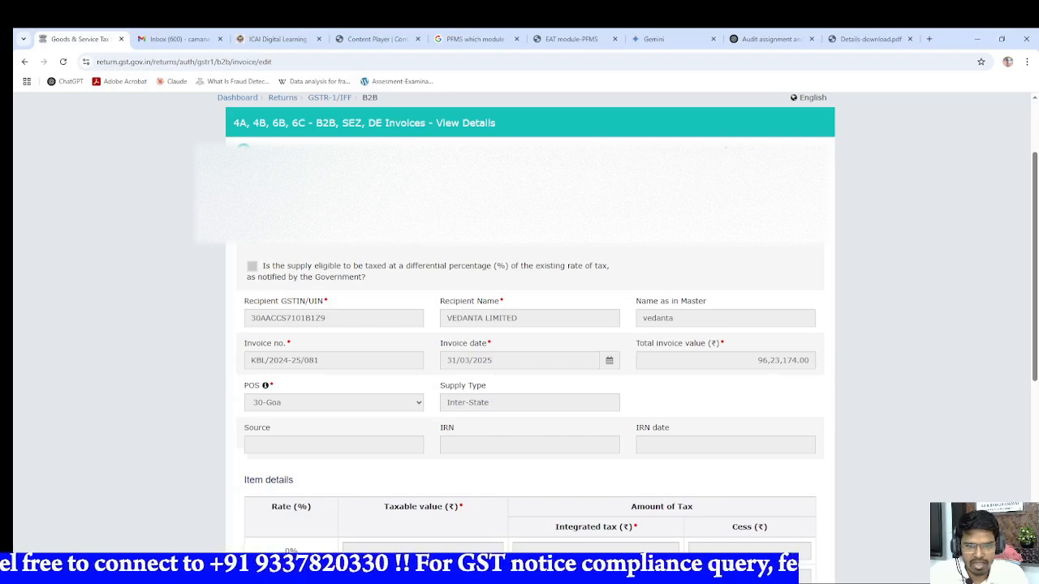
scroll(431, 397, down, 2)
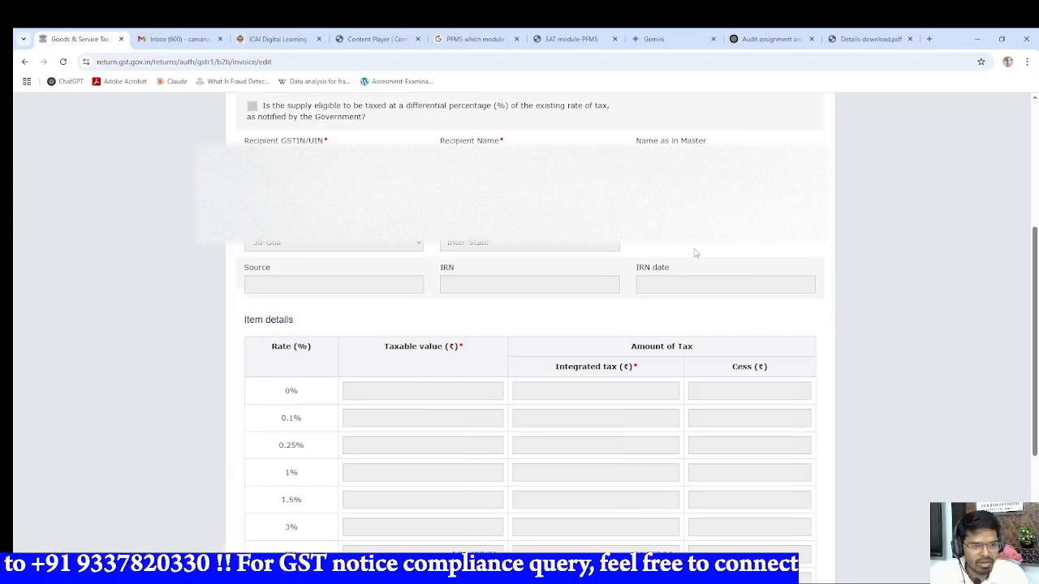
scroll(694, 253, down, 3)
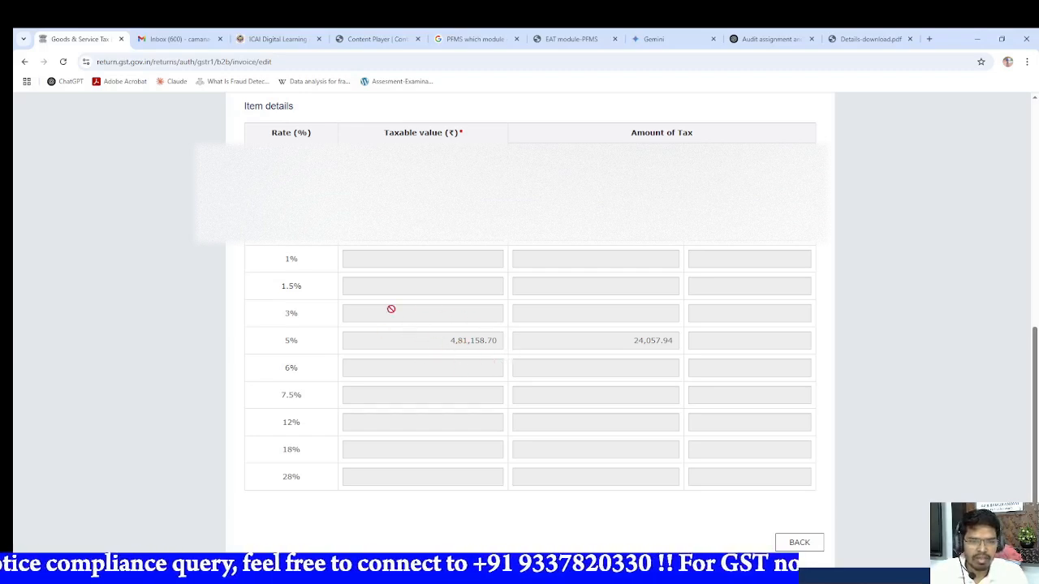
Step: Leave the invoice, return to the returns dashboard and search for financial year 2024-25, Quarter 4 (Jan - Mar), period March
click(799, 542)
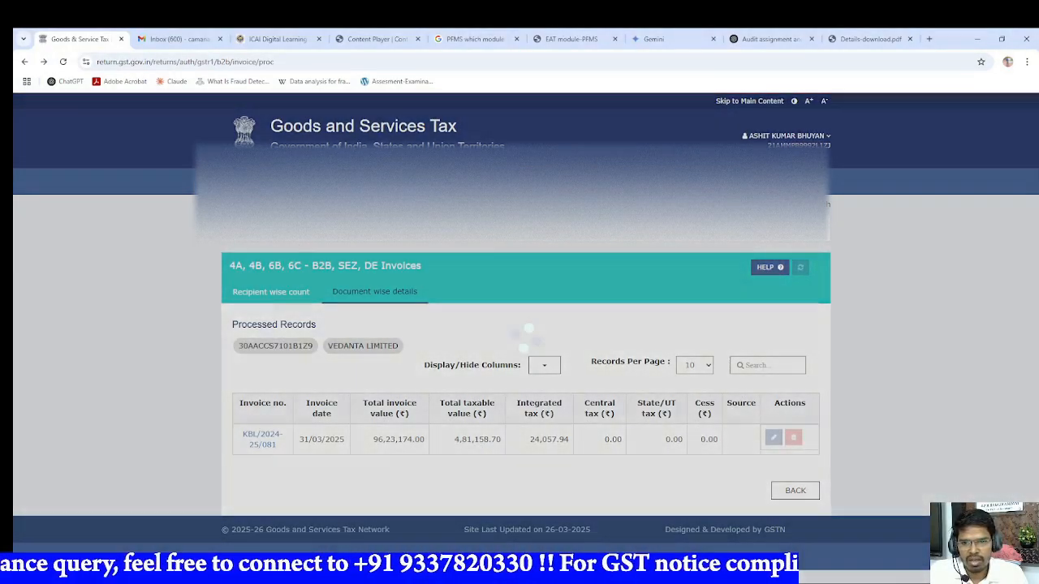
click(288, 204)
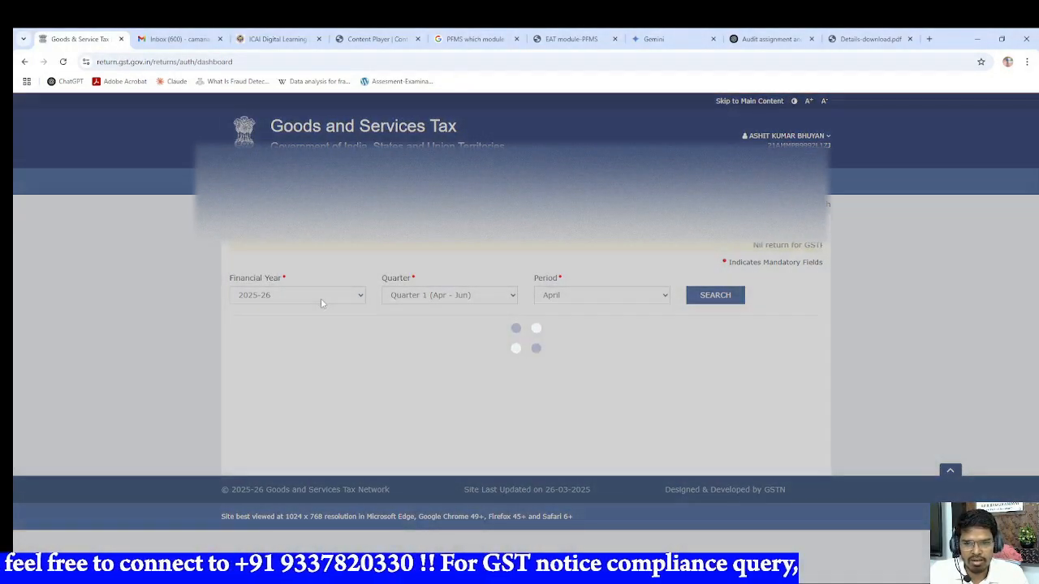
click(322, 297)
click(301, 324)
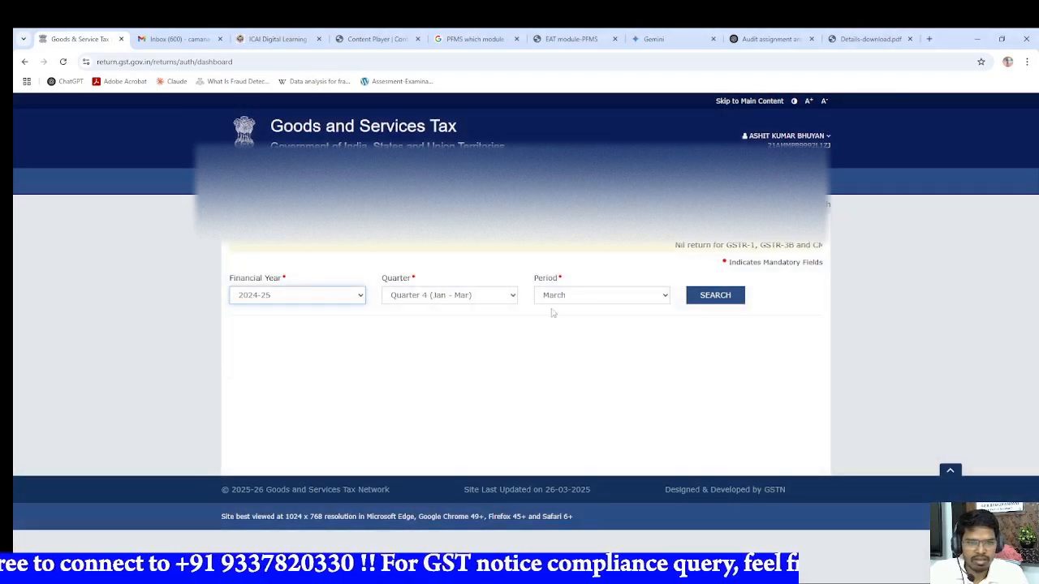
click(703, 296)
Step: Open GSTR-1A, the amendment of outward supplies for the current tax period, for online preparation
scroll(447, 367, down, 1)
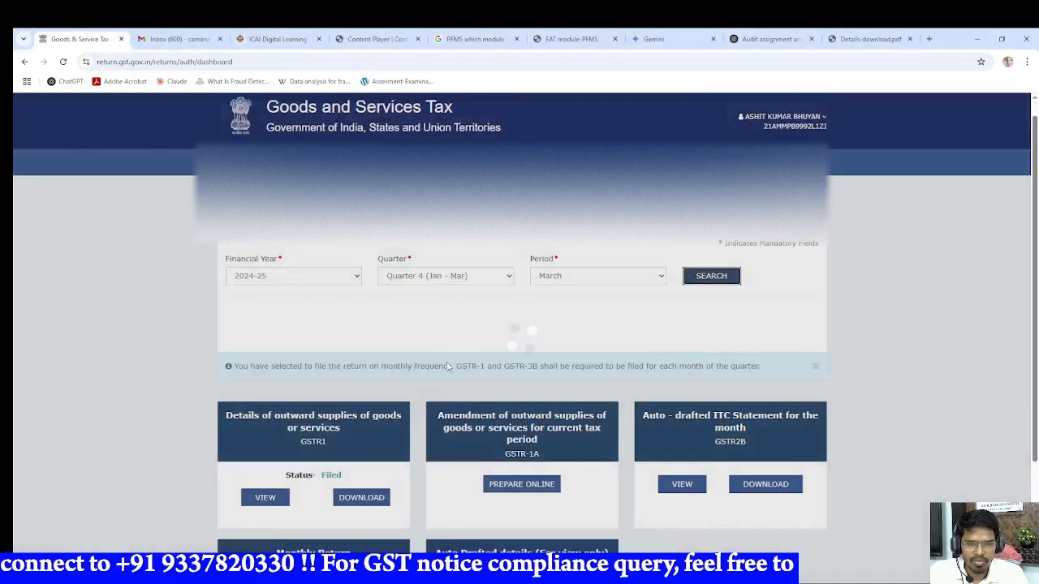
scroll(447, 367, down, 1)
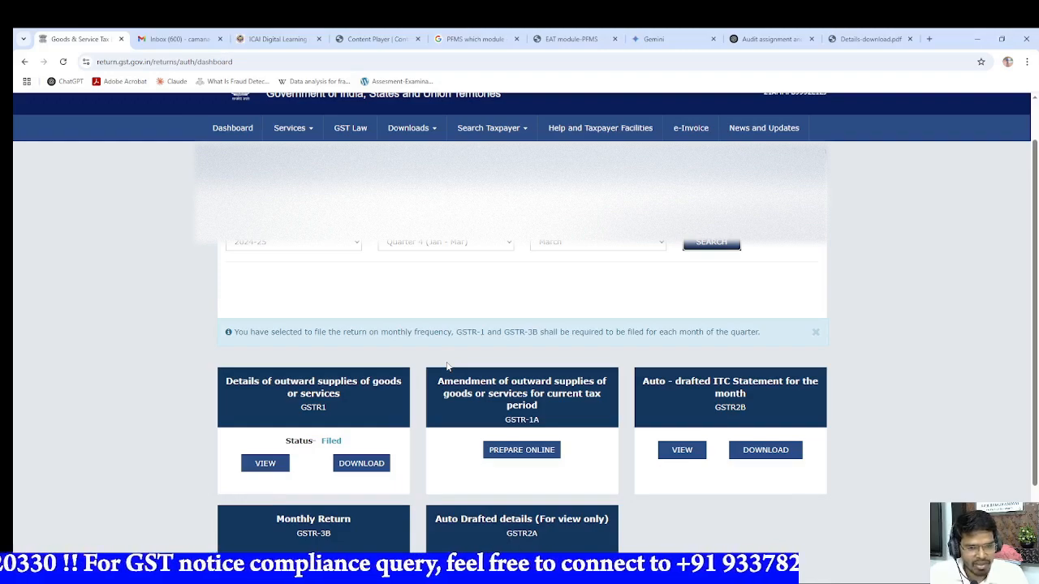
scroll(446, 366, down, 3)
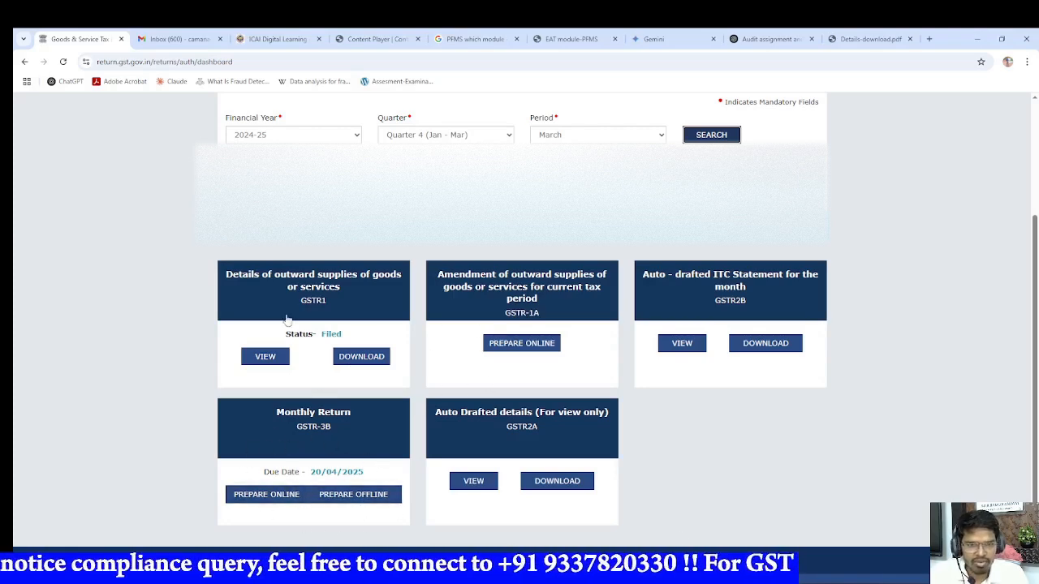
click(539, 346)
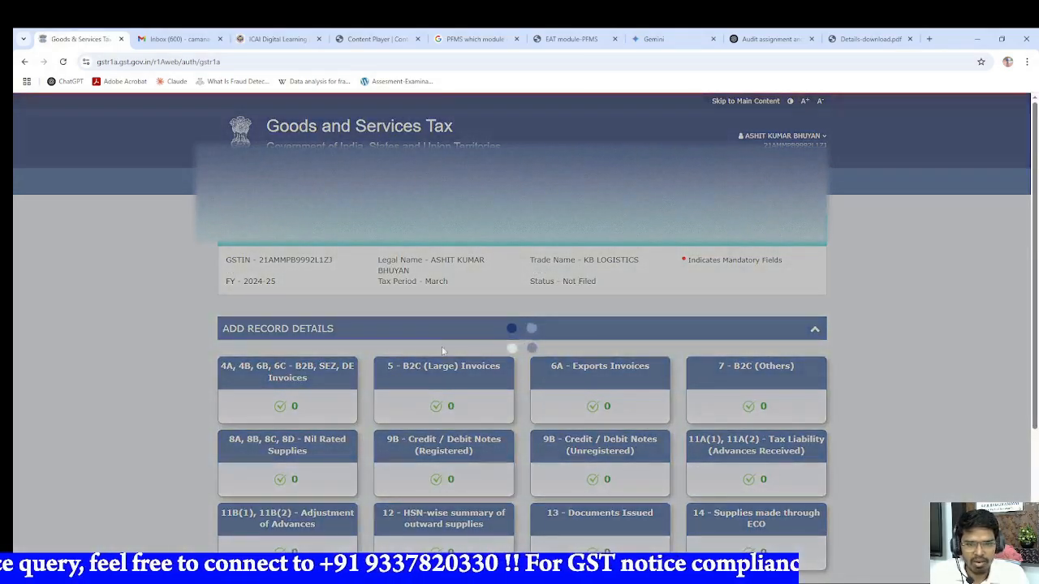
Step: Expand the Amend Record Details section of GSTR-1A and open 9A - Amended B2B Invoices
scroll(411, 348, down, 1)
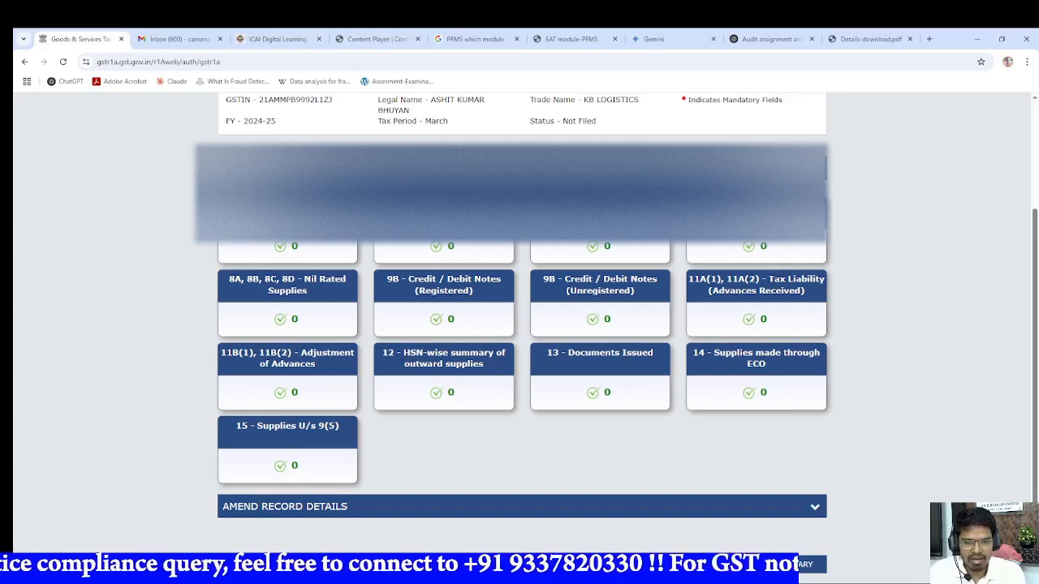
scroll(847, 269, down, 2)
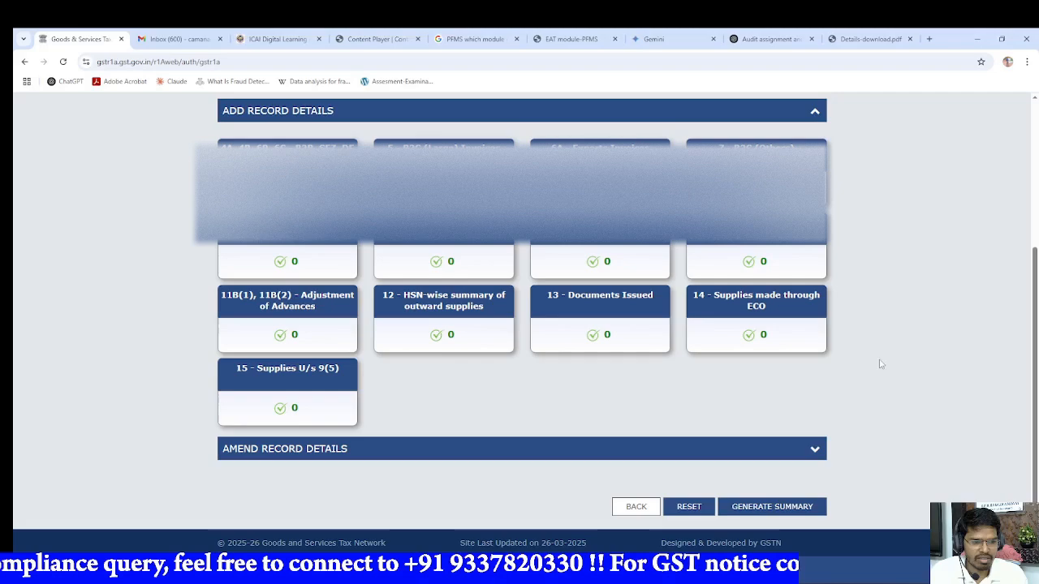
click(815, 448)
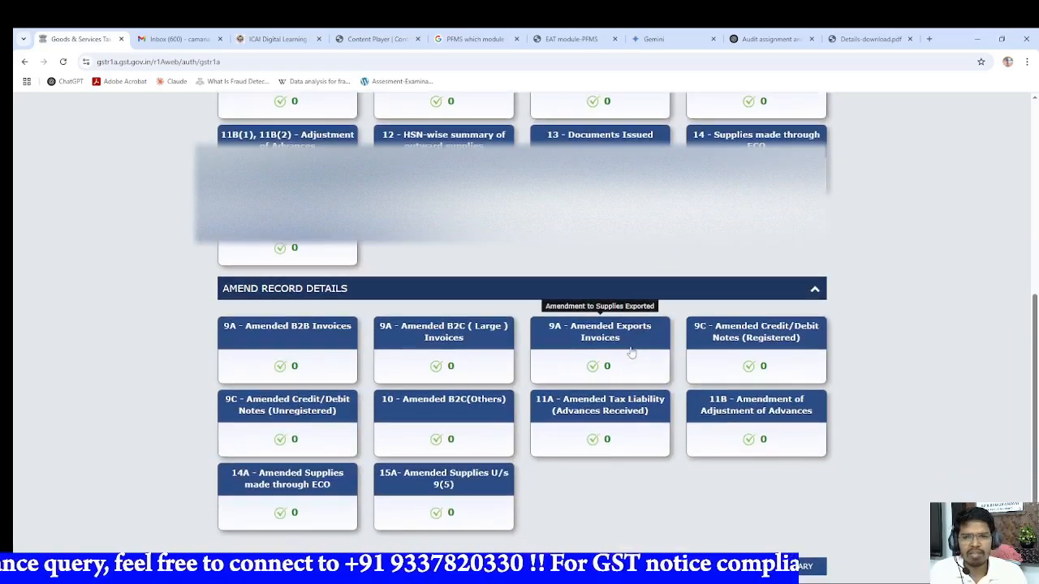
scroll(625, 349, up, 1)
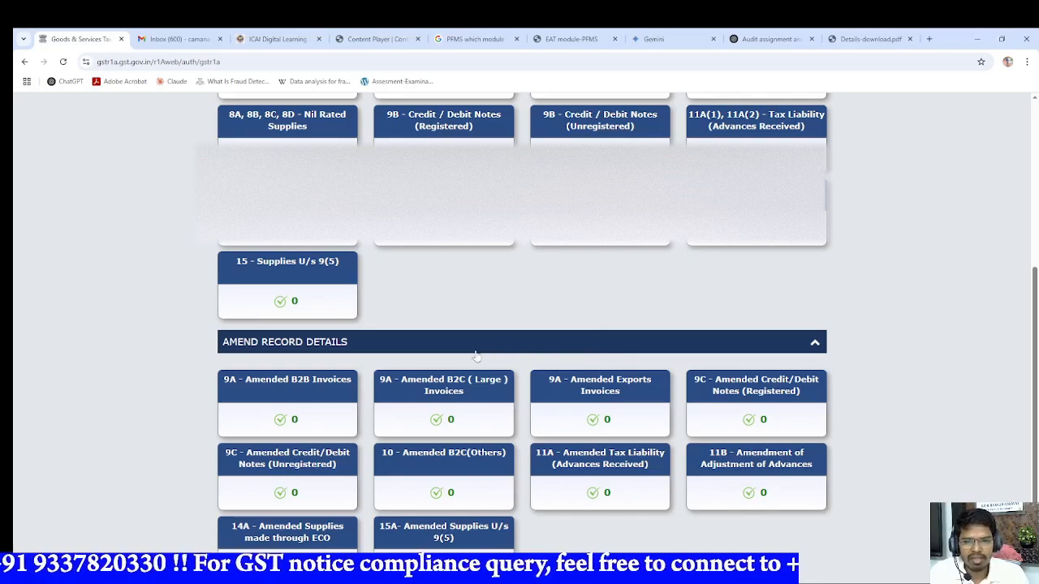
click(332, 393)
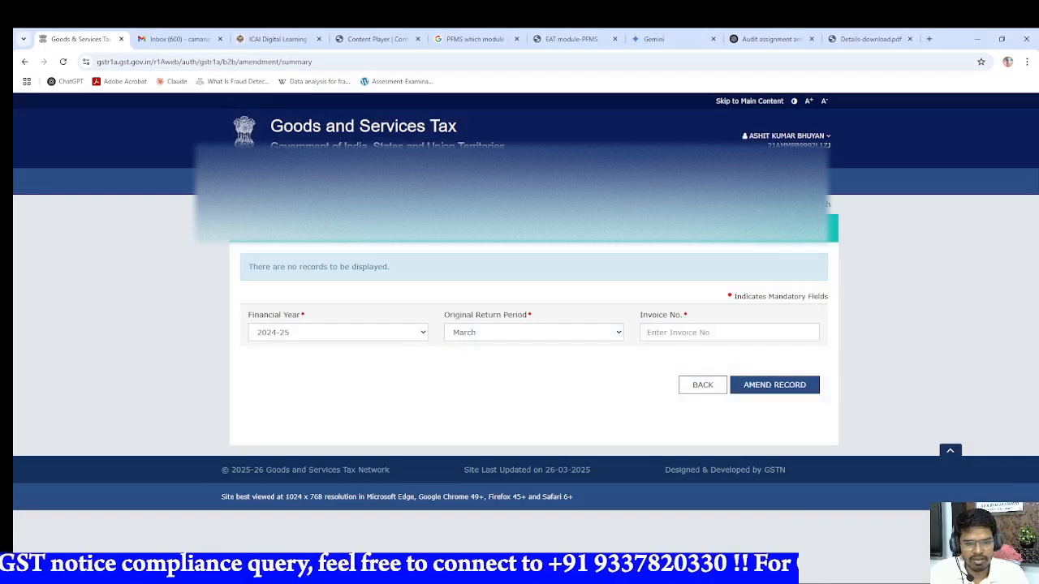
Step: Switch to the GST workbook in Excel and copy invoice number KBL/2024-25/081 from the March 2025 sales row
key(alt+Tab)
click(98, 183)
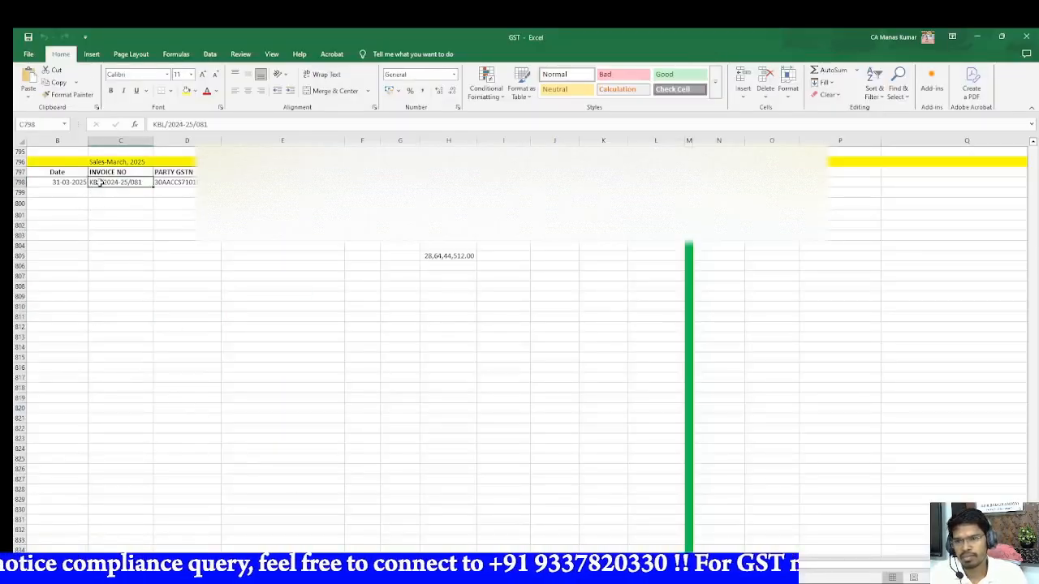
triple_click(232, 121)
key(ctrl+c)
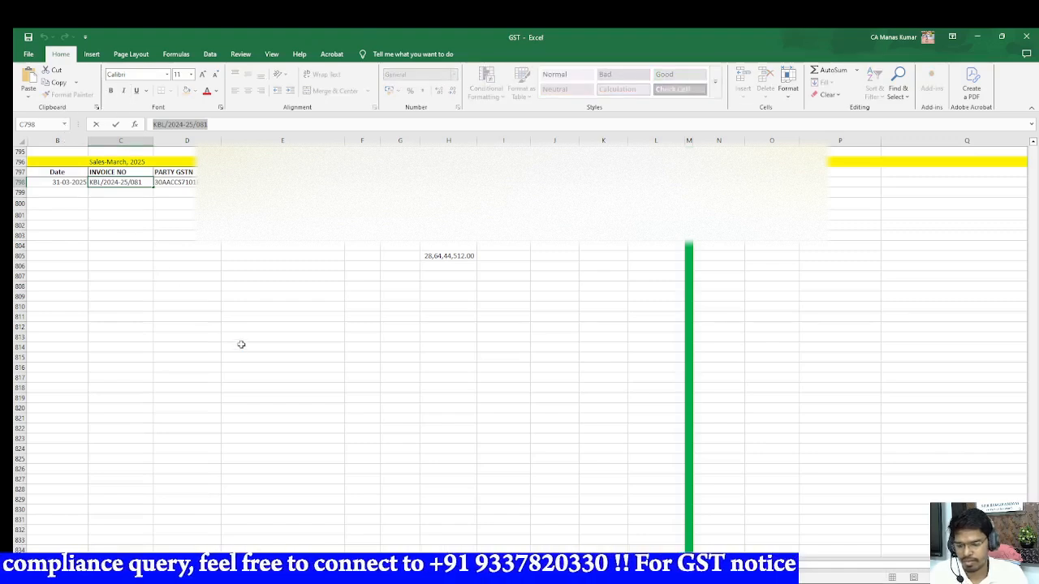
Step: Switch back to the GST portal in Chrome and open invoice KBL/2024-25/081 of March 2024-25 for amendment
key(alt+Tab)
click(710, 334)
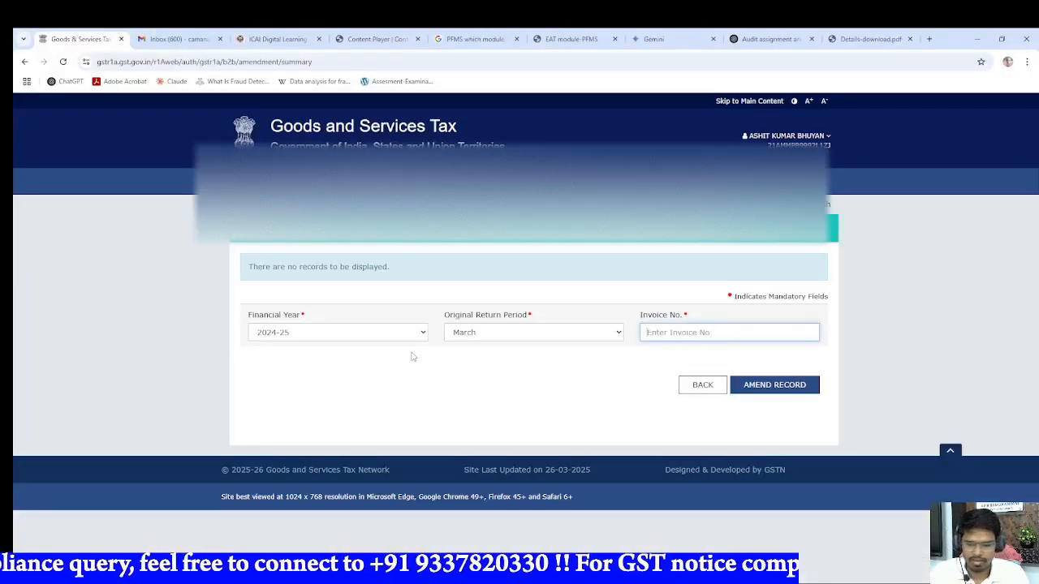
key(ctrl+v)
click(579, 378)
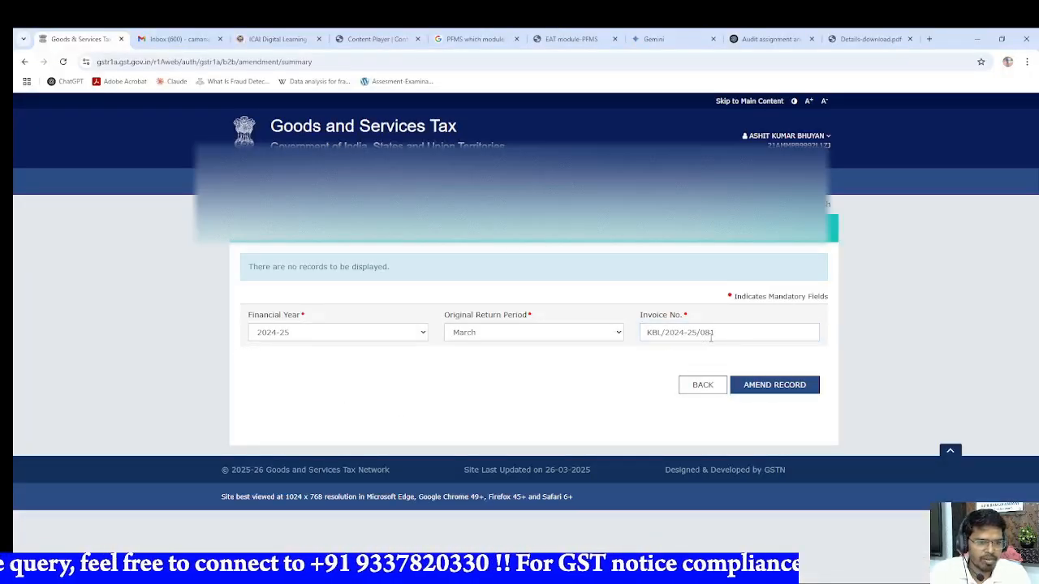
click(774, 384)
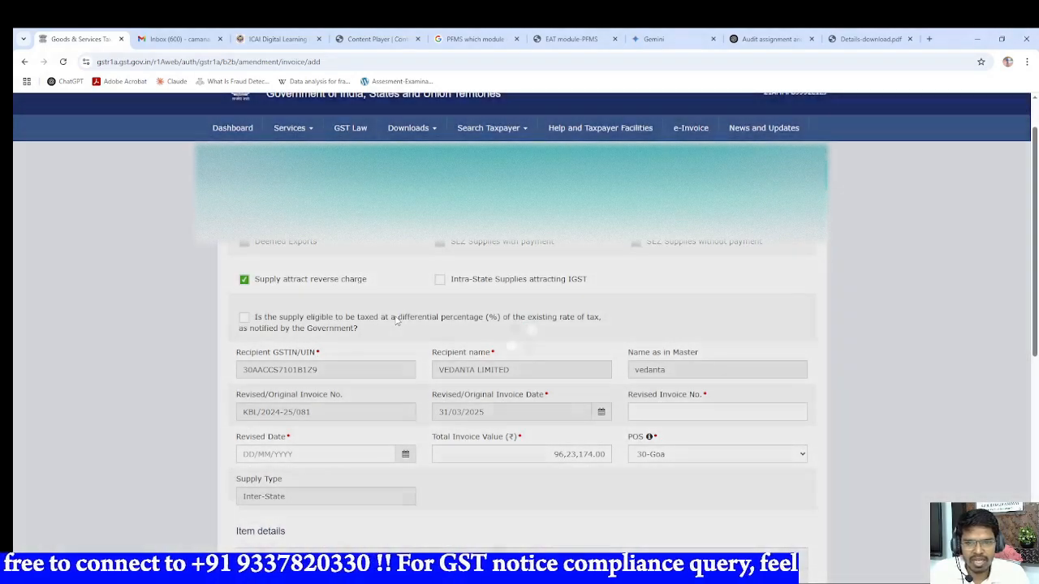
Step: Look over the invoice's details, then enter KBL/2024--25/081 as the revised invoice number and 31/03/2025 as the revised date
scroll(395, 320, down, 4)
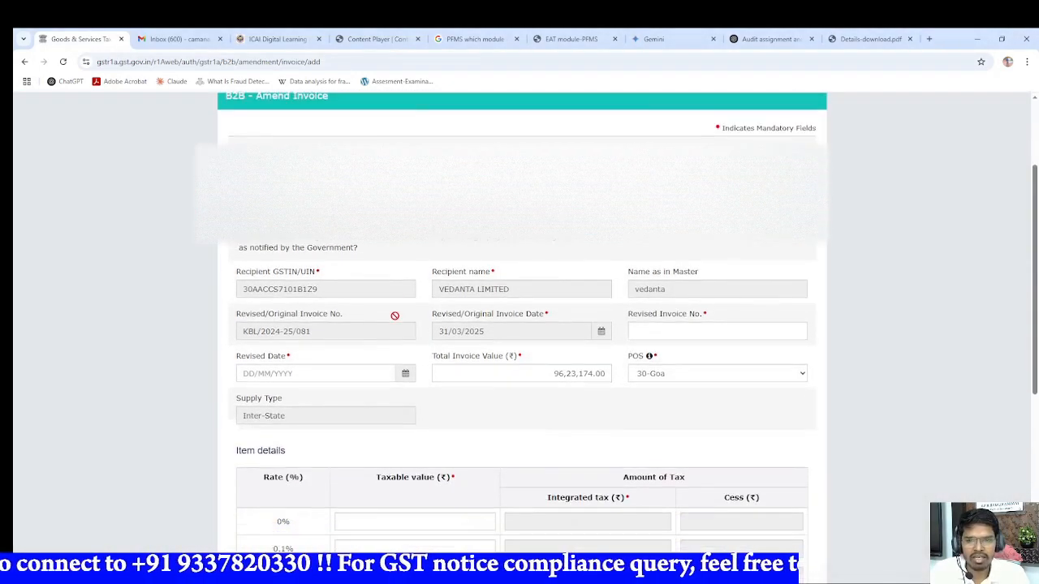
scroll(395, 316, down, 2)
scroll(396, 316, up, 3)
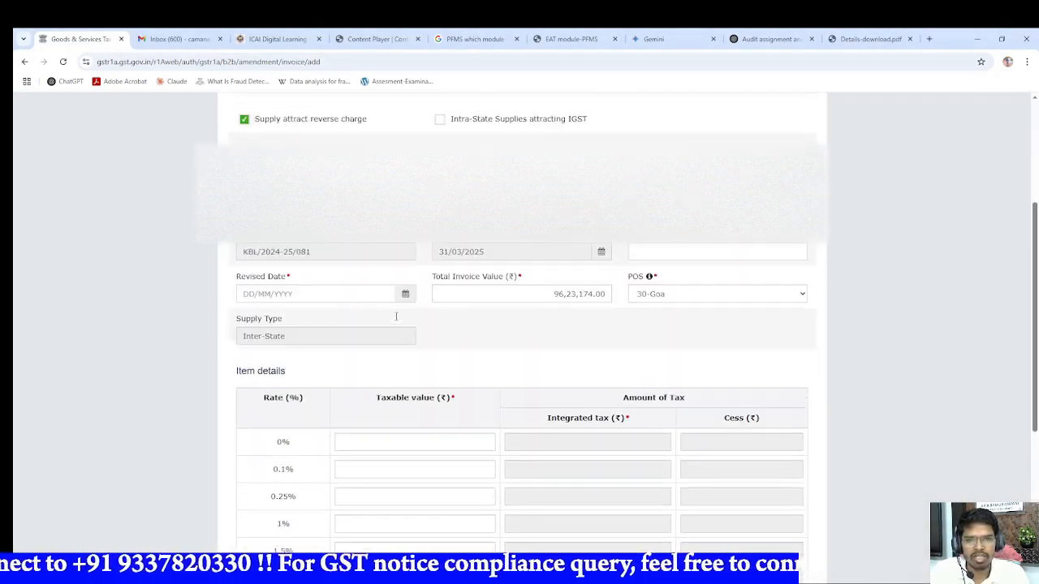
scroll(409, 420, down, 3)
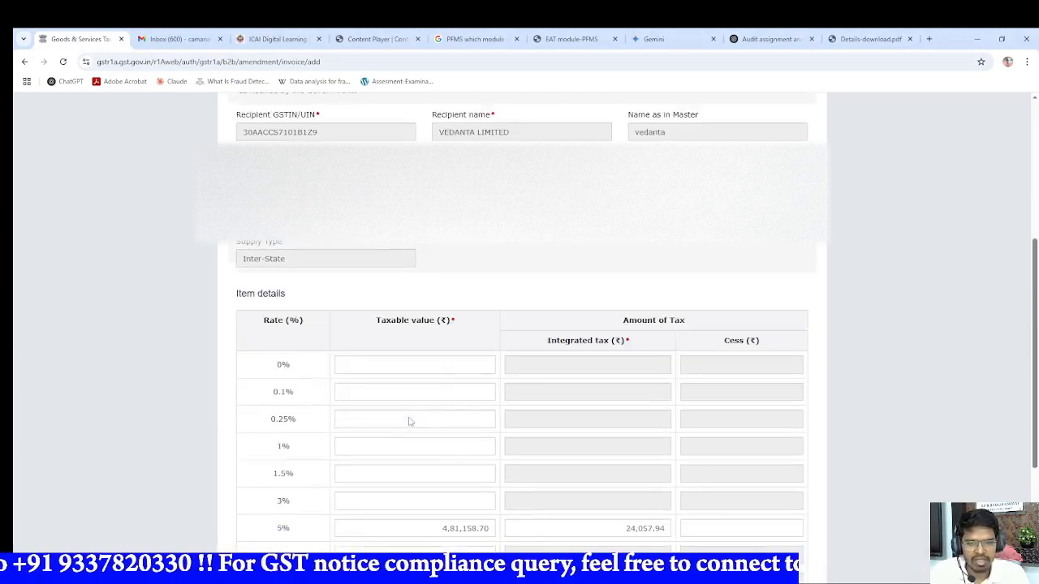
scroll(477, 384, up, 4)
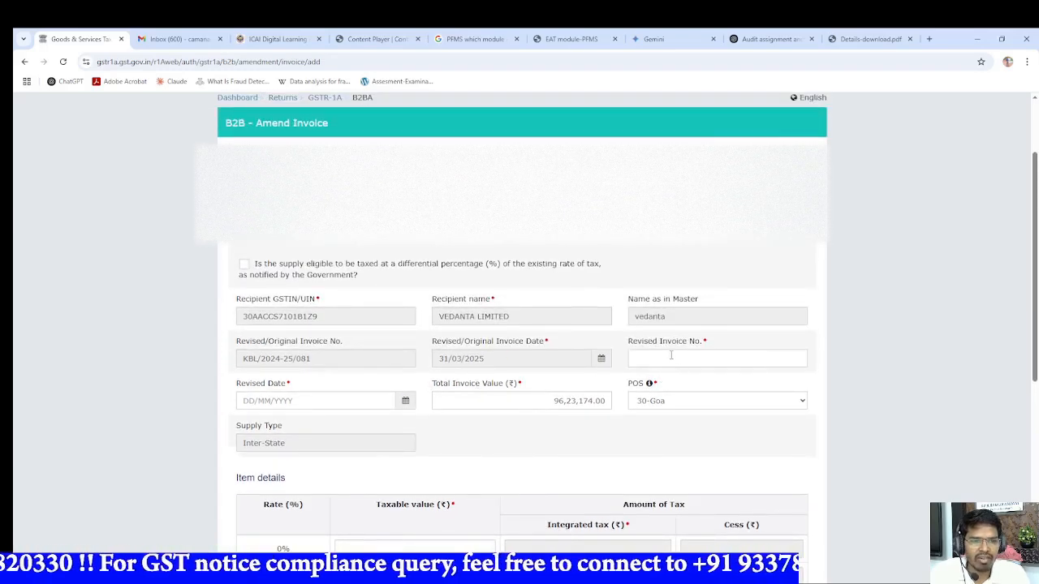
click(646, 356)
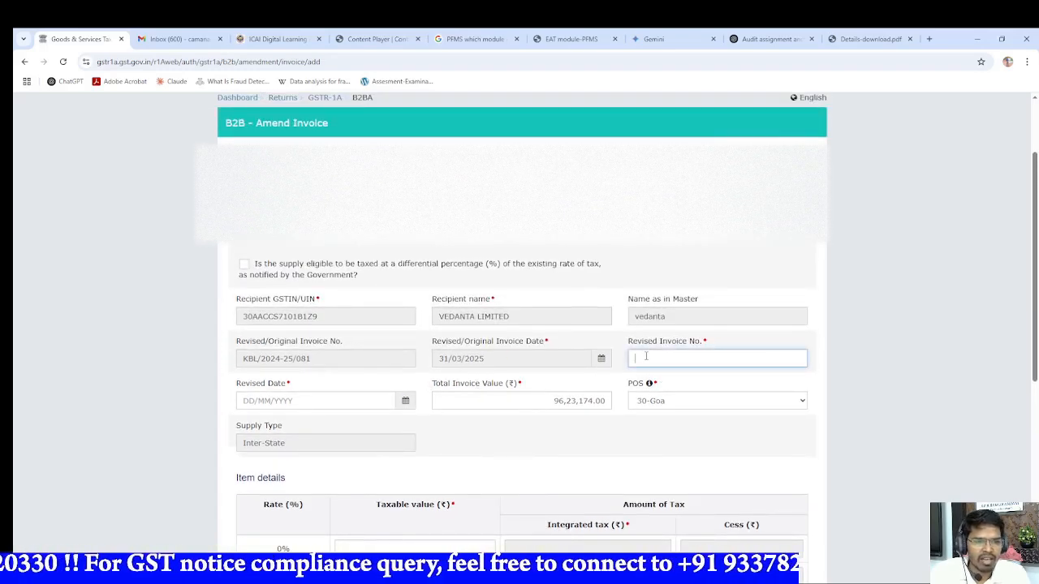
click(257, 397)
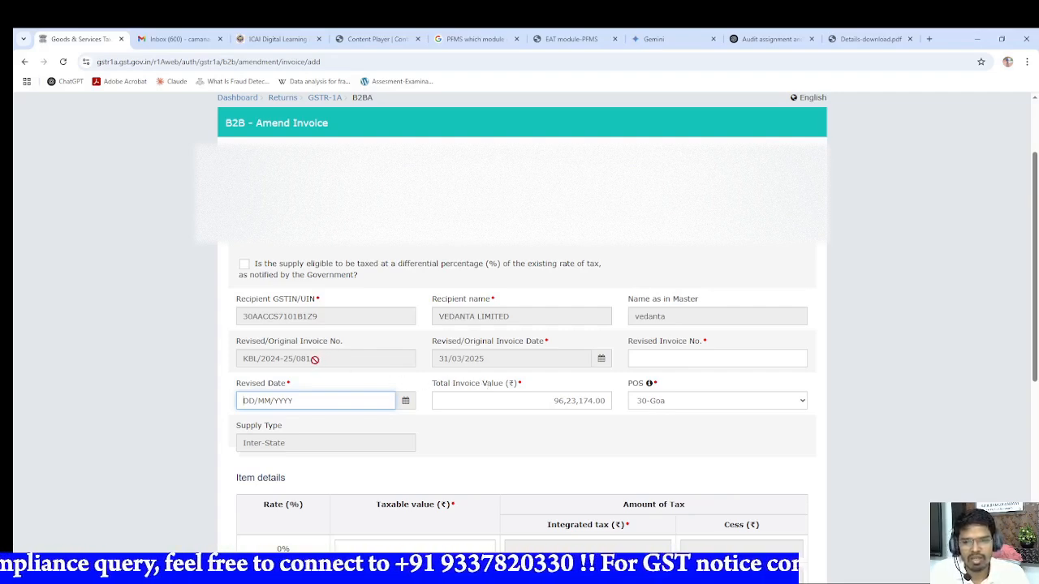
drag(314, 359, 256, 359)
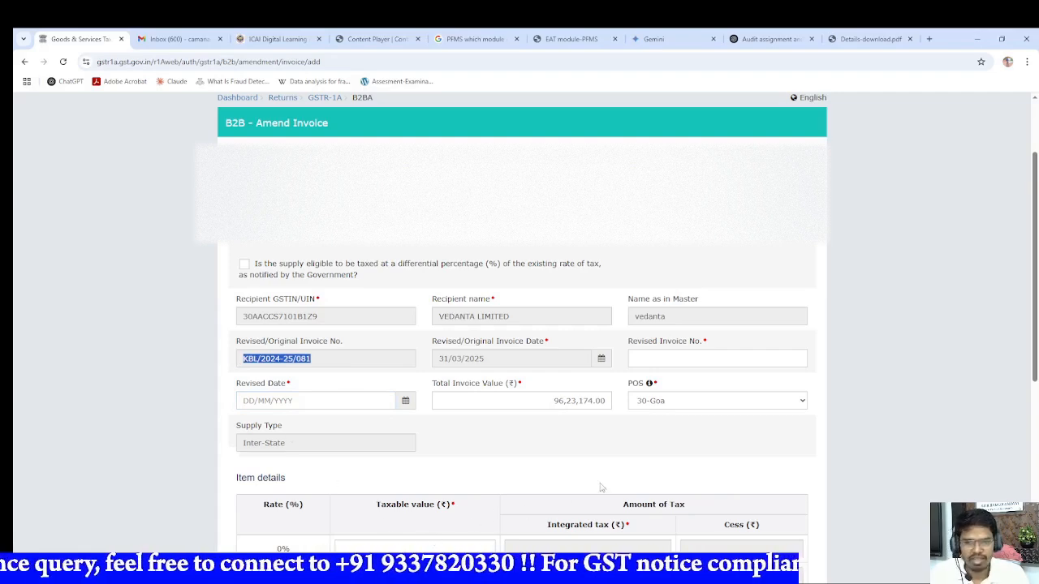
click(662, 354)
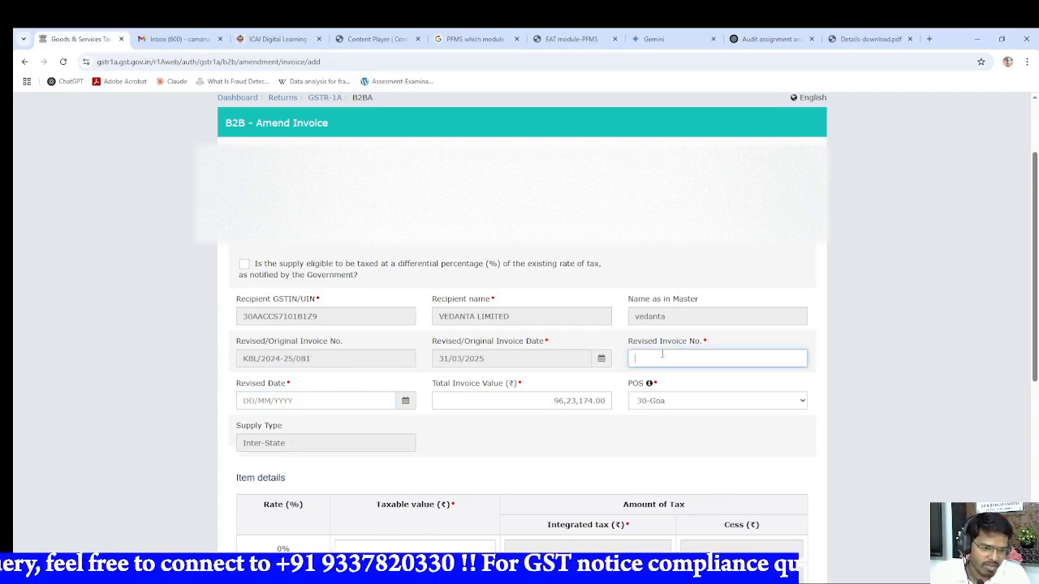
key(ctrl+v)
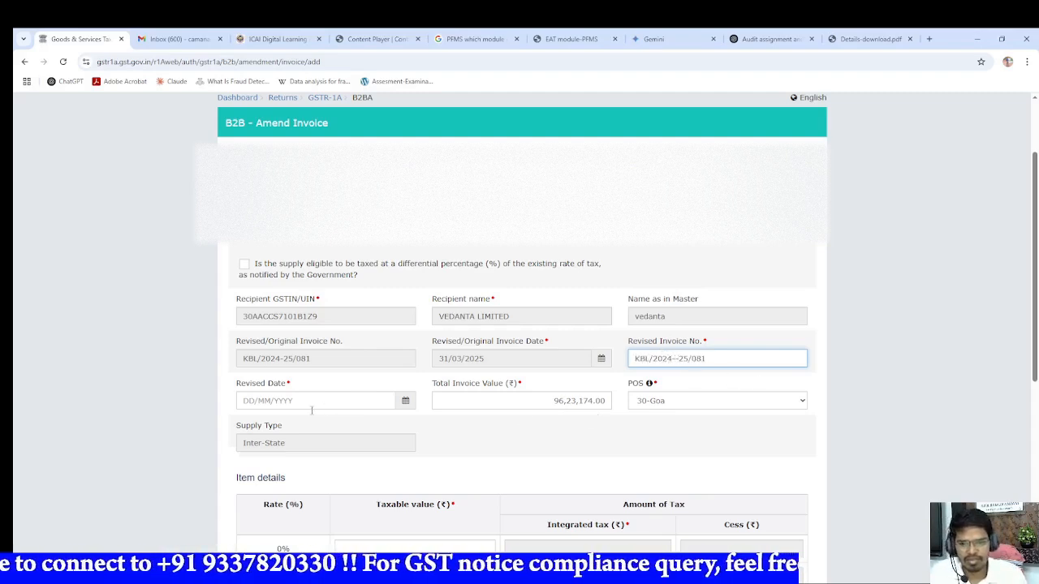
click(270, 400)
text(31/03/2025)
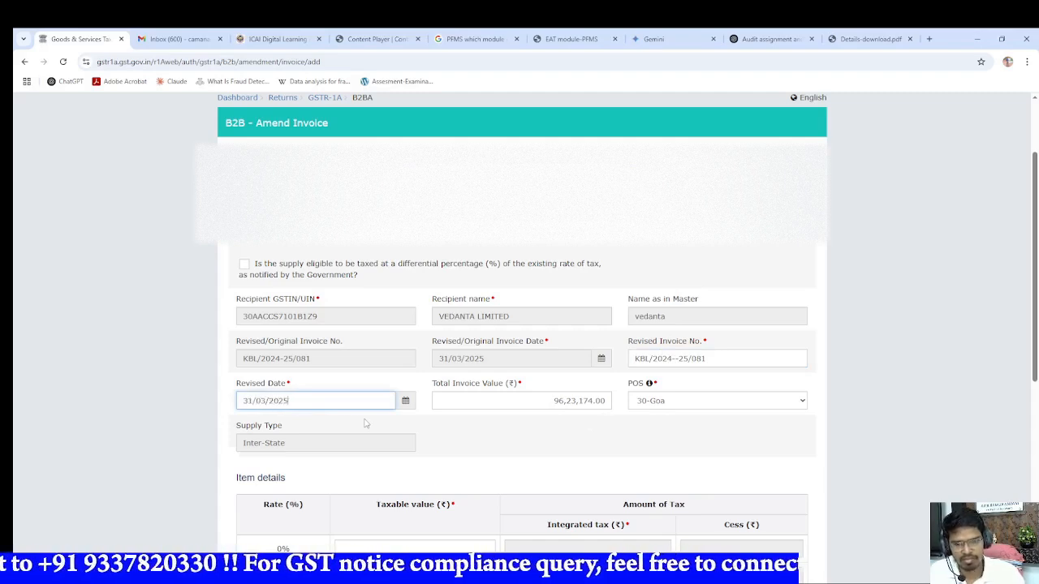
Step: Replace the taxable value in the 5% rate row of the item details with 96,23,174
scroll(508, 445, down, 3)
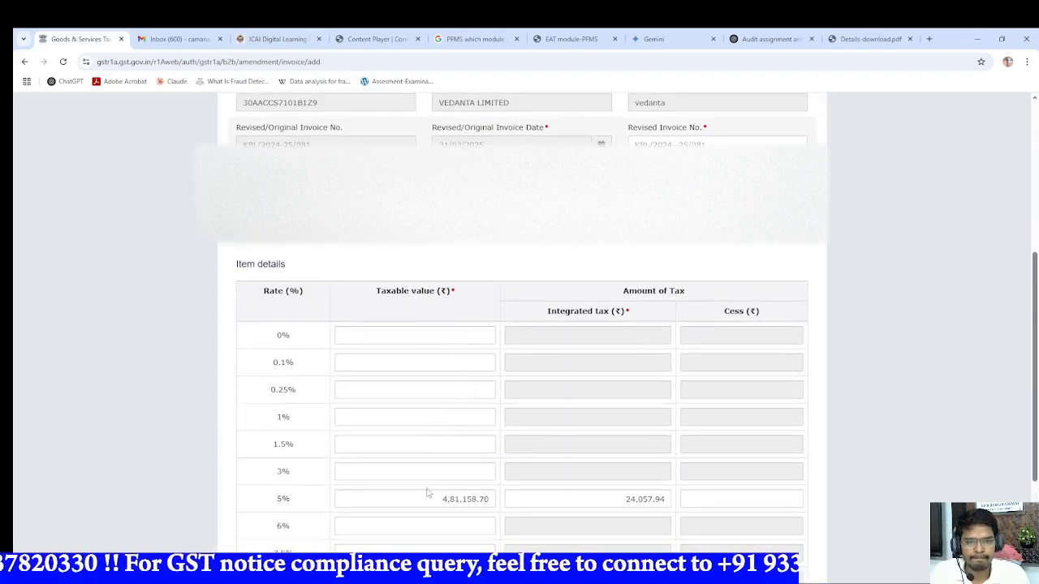
click(428, 493)
key(ctrl+a)
key(BackSpace)
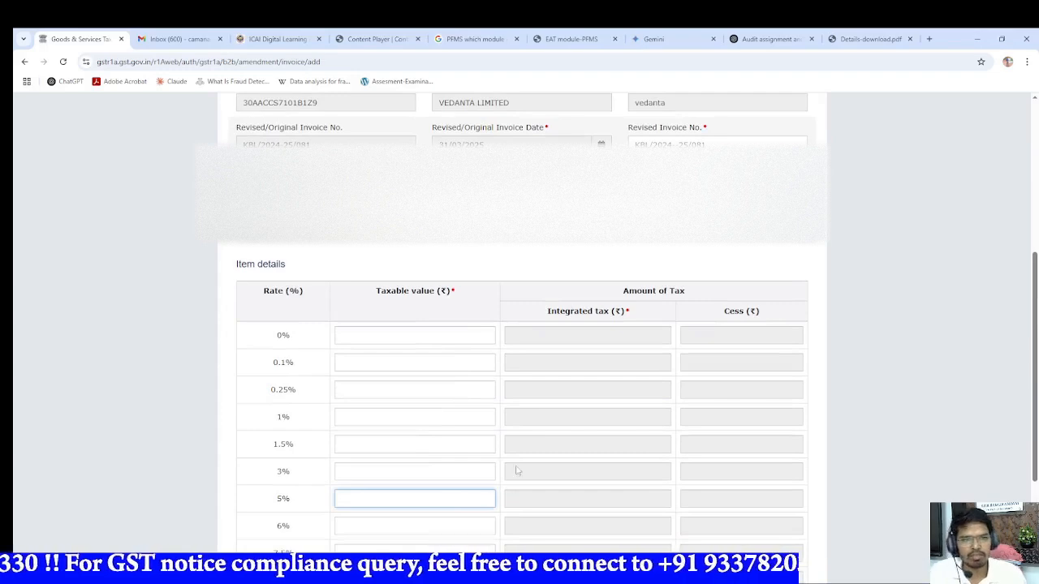
text(9623)
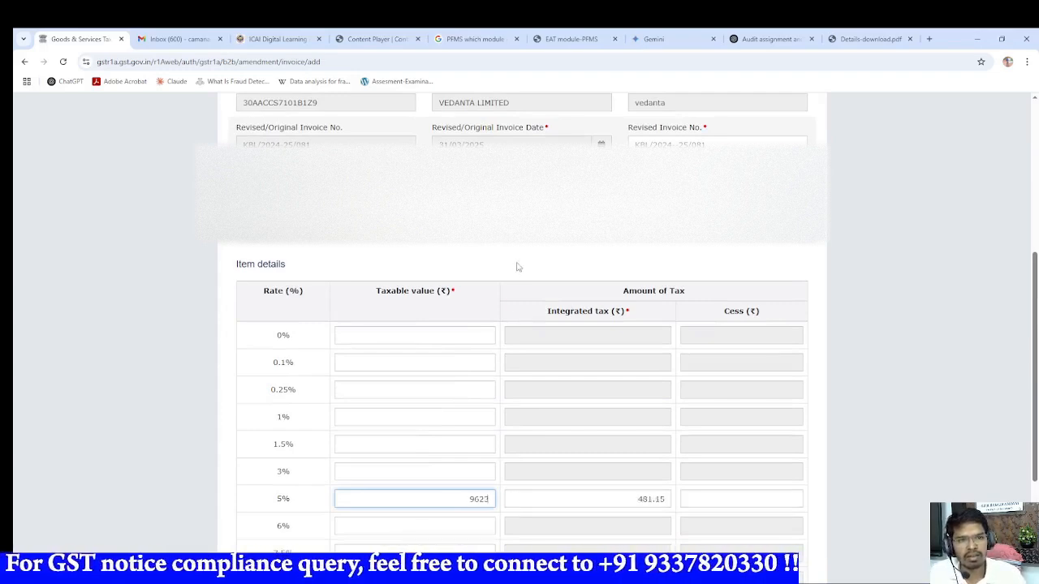
text(174)
click(387, 463)
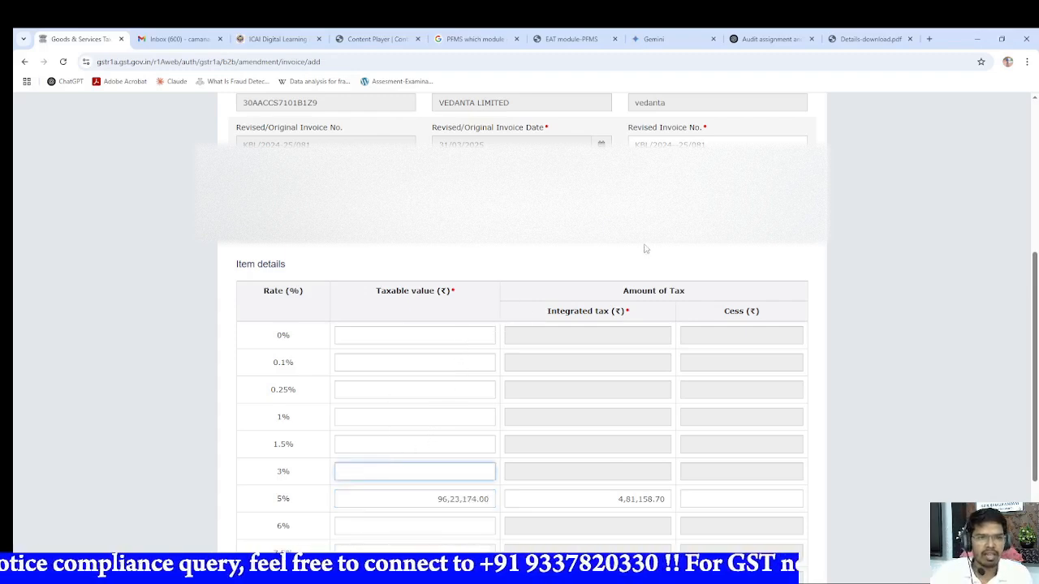
Step: Compare the 5% taxable value and integrated tax with the March 2025 sales row in Excel, ending on the GST portal in Chrome
key(alt+Tab)
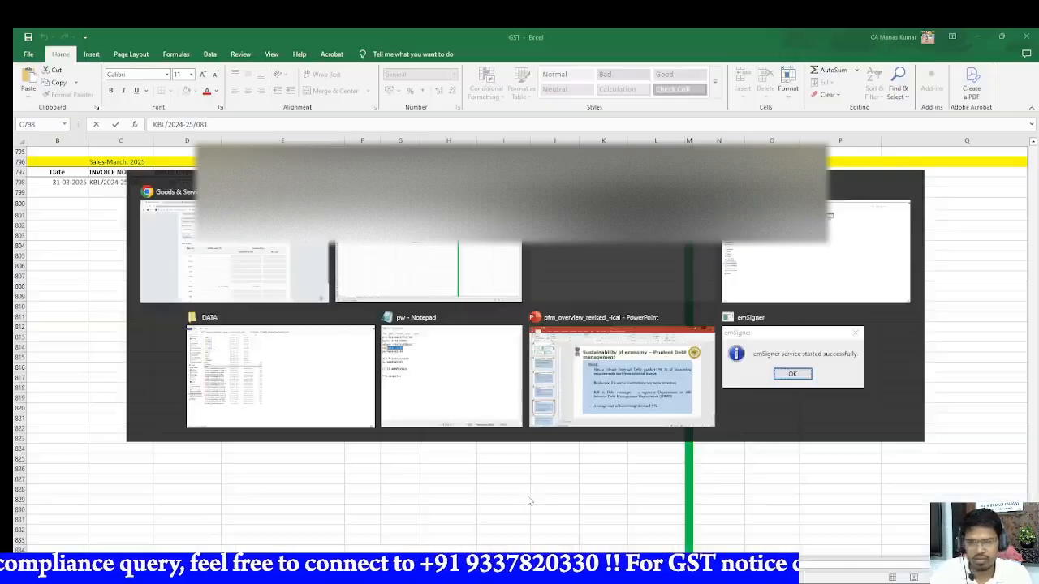
click(316, 247)
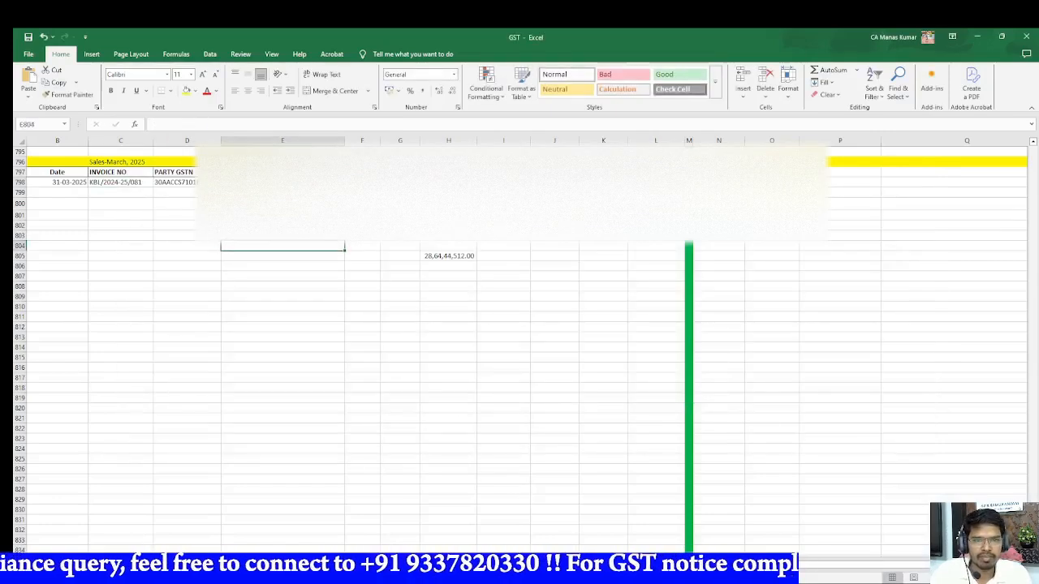
click(448, 183)
click(504, 182)
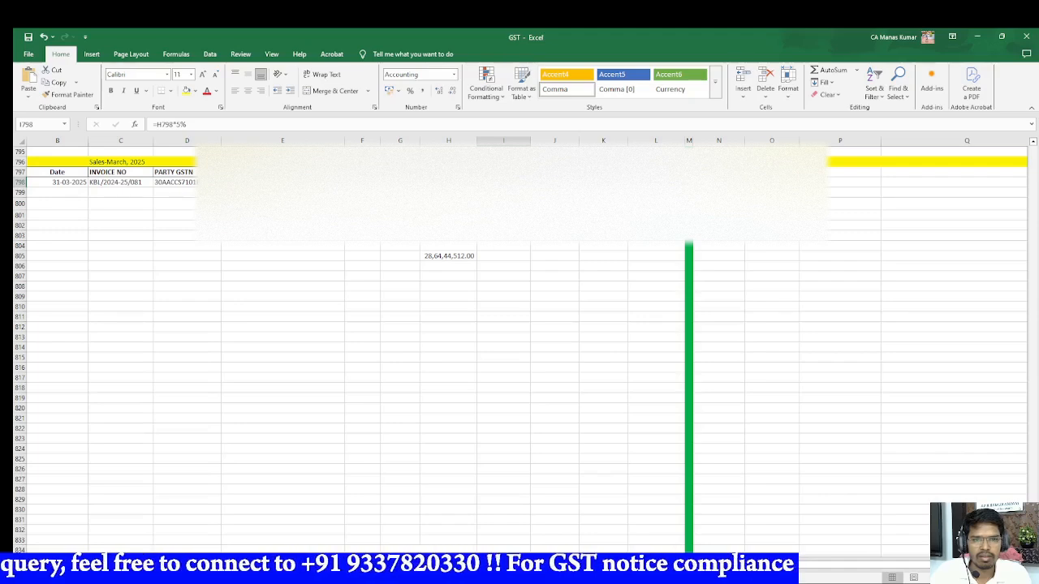
key(alt+Tab)
click(481, 474)
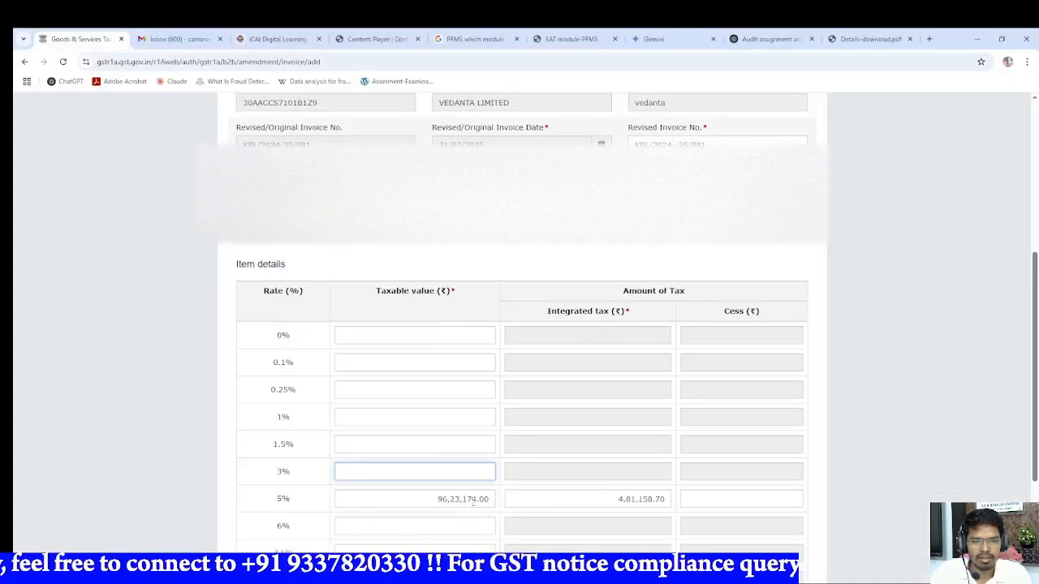
key(alt+Tab)
key(alt+Tab)
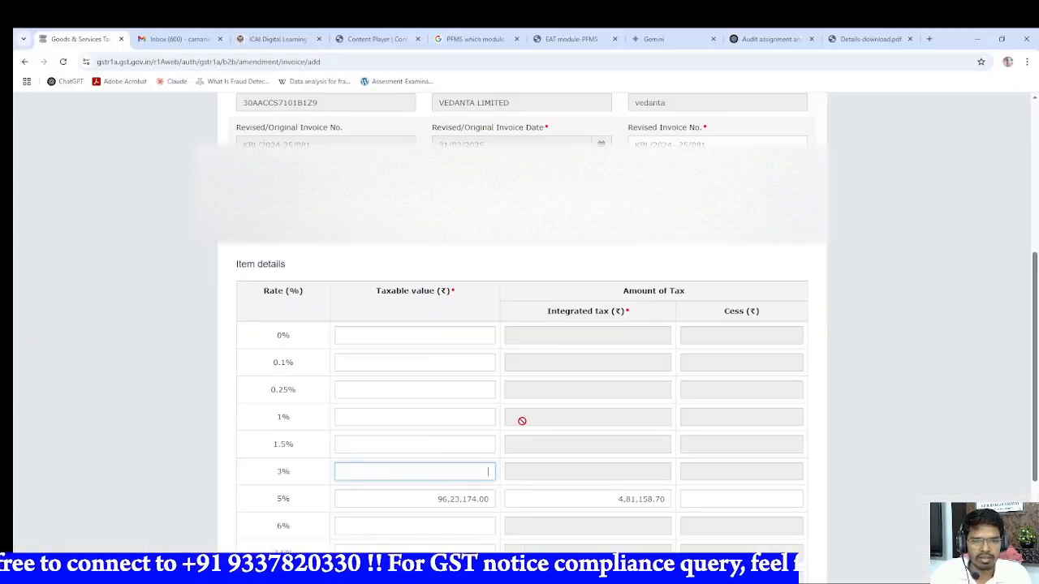
Step: Review the remaining rate rows, save the amended B2B invoice and check the processed records list
scroll(522, 421, down, 3)
click(420, 320)
scroll(417, 323, up, 5)
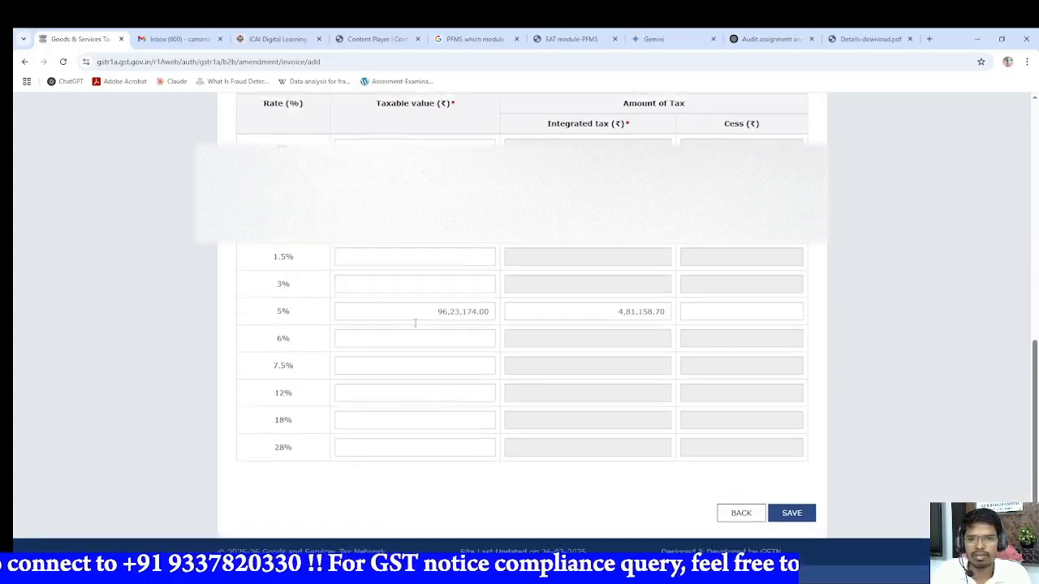
scroll(414, 323, down, 5)
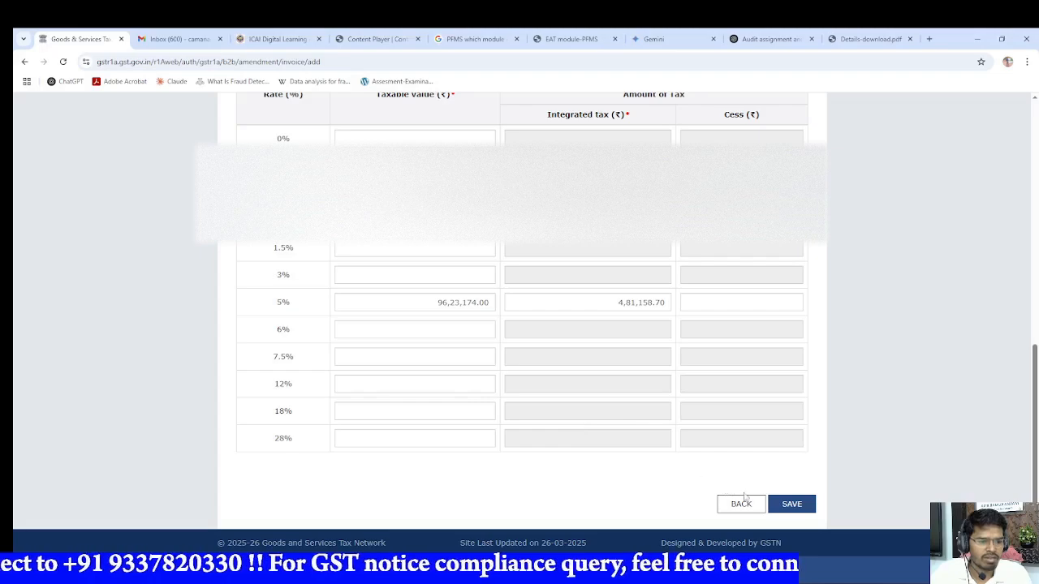
click(789, 504)
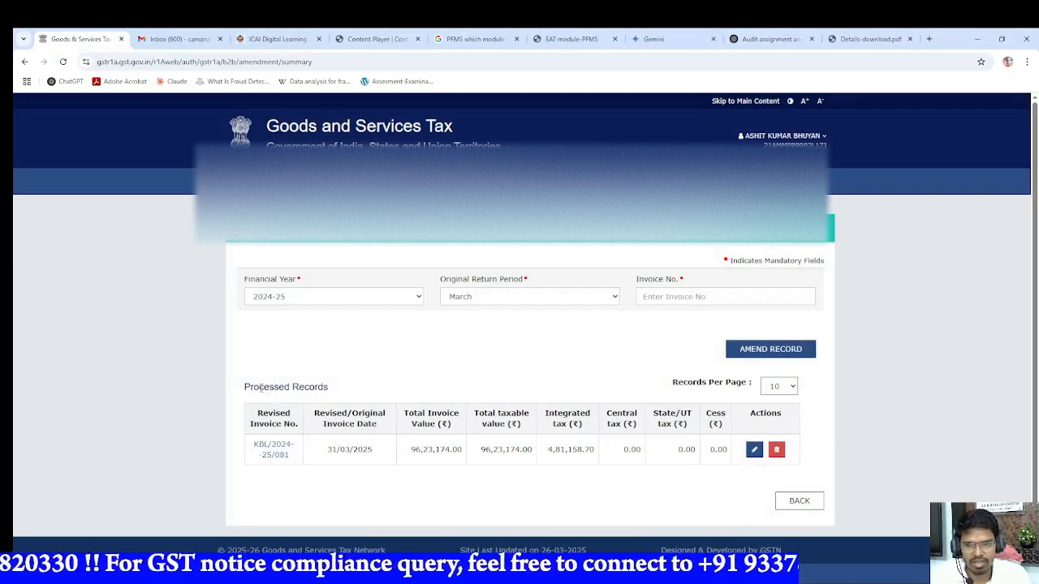
drag(259, 387, 322, 403)
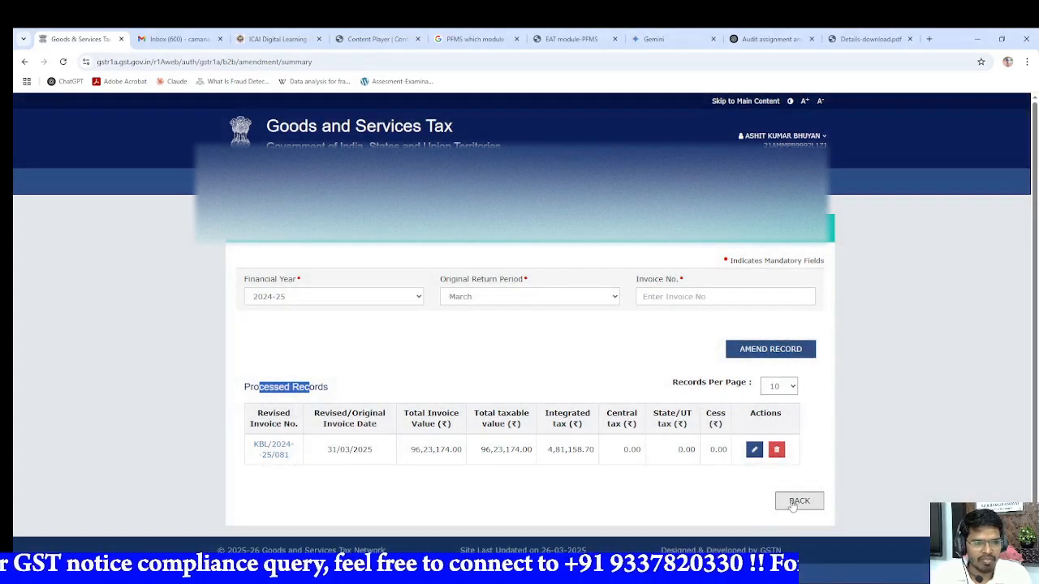
Step: Return to the GSTR-1A overview and expand the Amend Record Details section to check the amended B2B invoices
click(795, 503)
scroll(456, 440, down, 3)
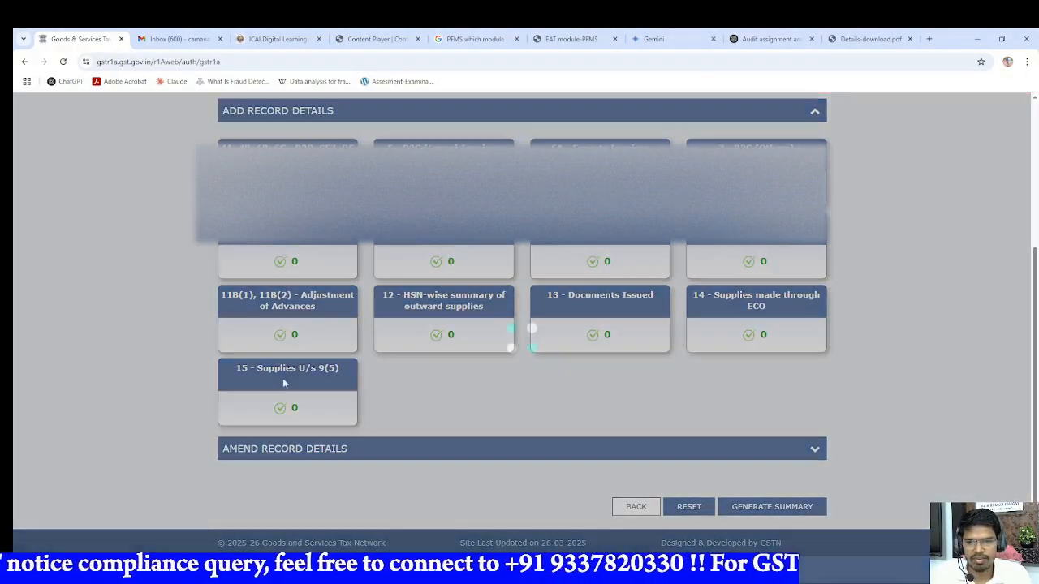
scroll(351, 326, up, 2)
scroll(468, 465, down, 2)
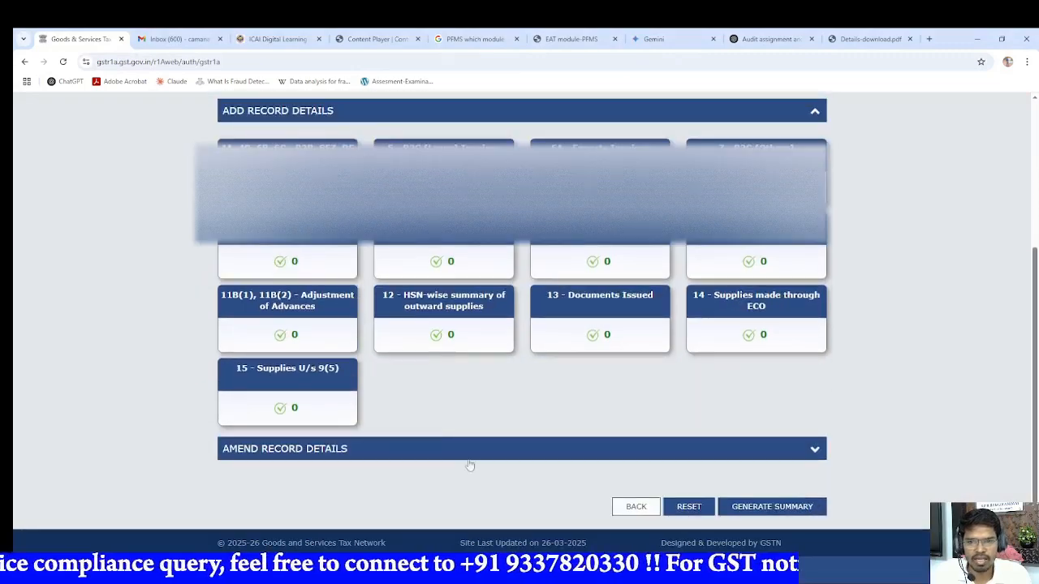
click(540, 452)
scroll(455, 430, down, 3)
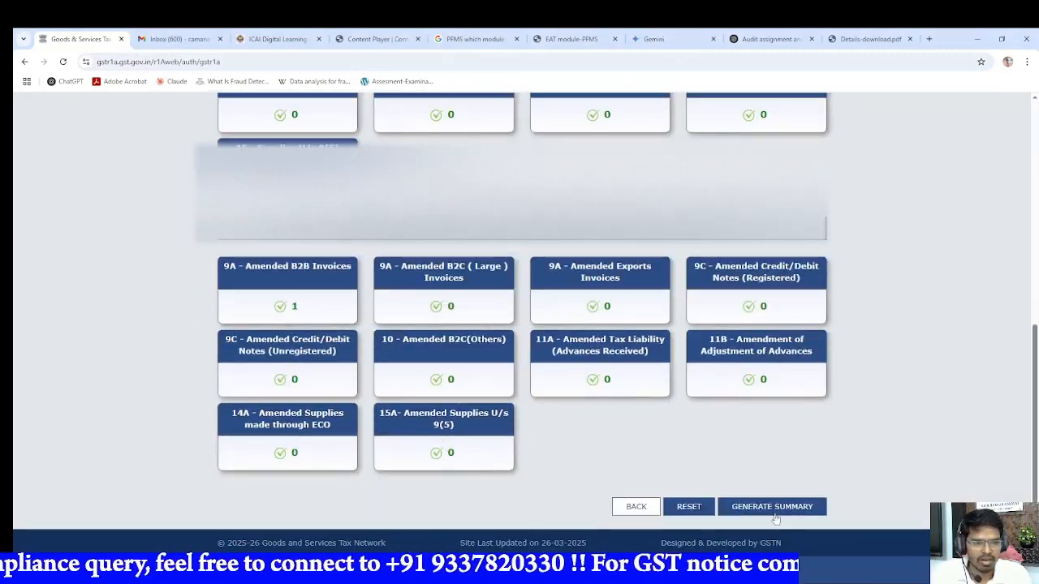
Step: Generate the GSTR-1A summary for March 2024-25 and look through the page for the request's status
click(784, 507)
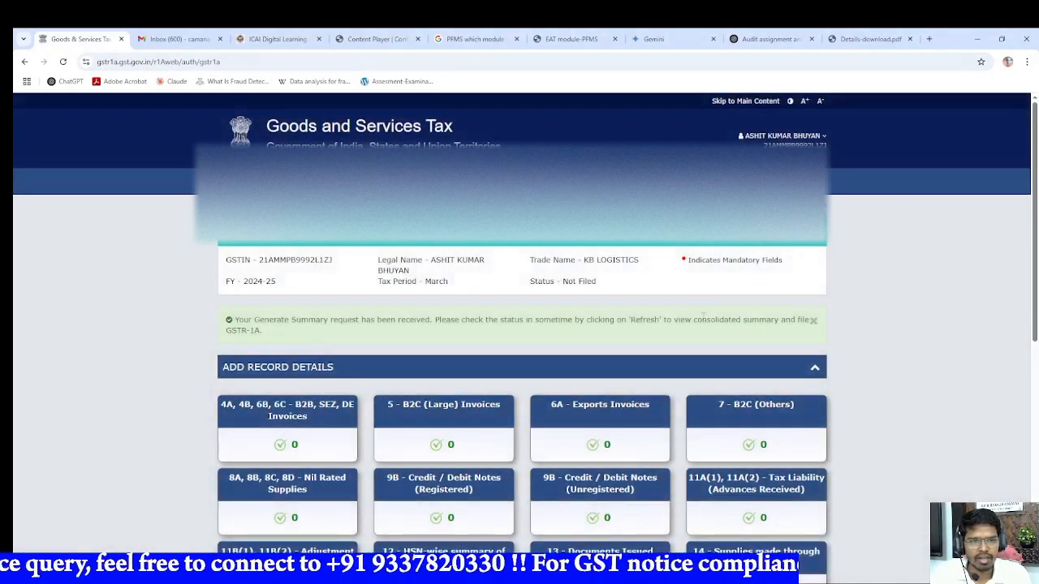
scroll(699, 319, down, 9)
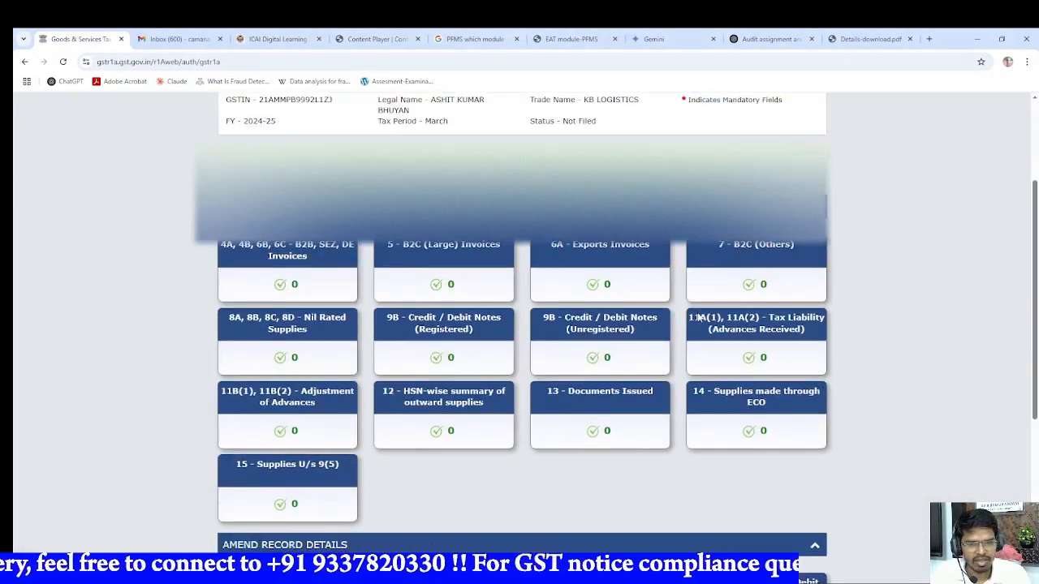
scroll(855, 203, up, 8)
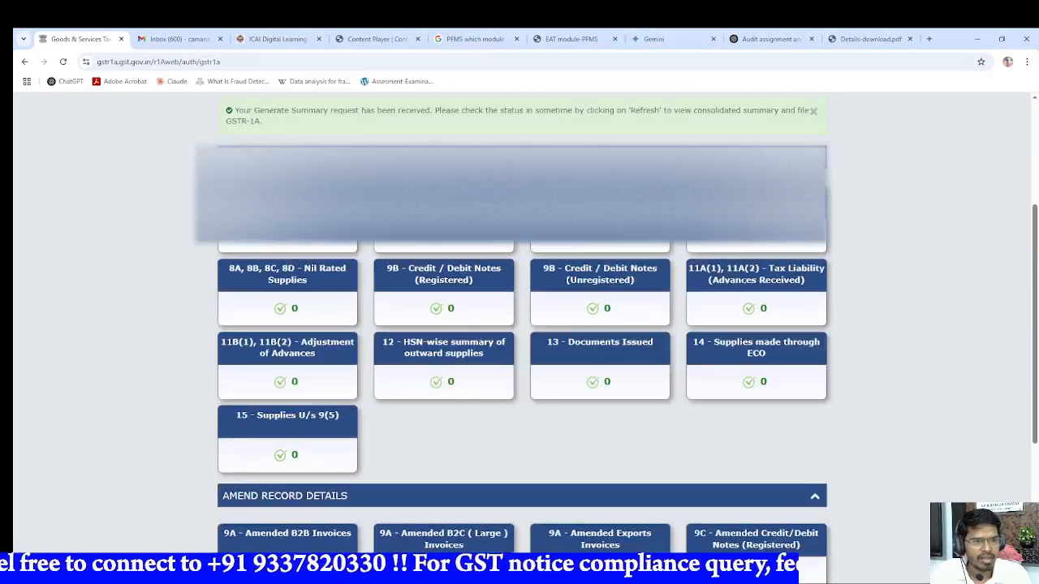
scroll(586, 240, down, 9)
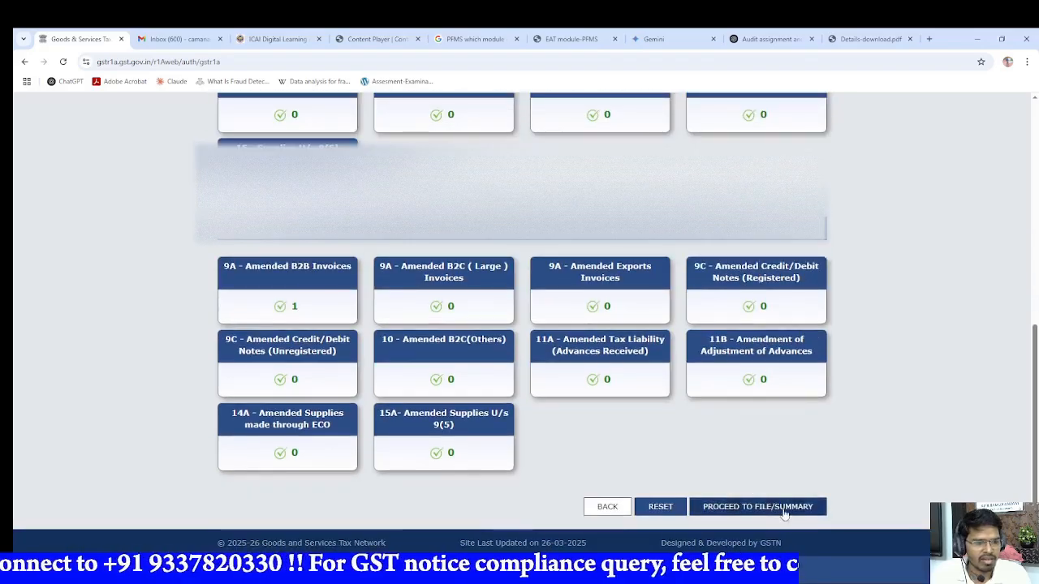
Step: Proceed to filing and review the consolidated summary, including the 9A B2B reverse charge amendment and the liability totals
click(783, 513)
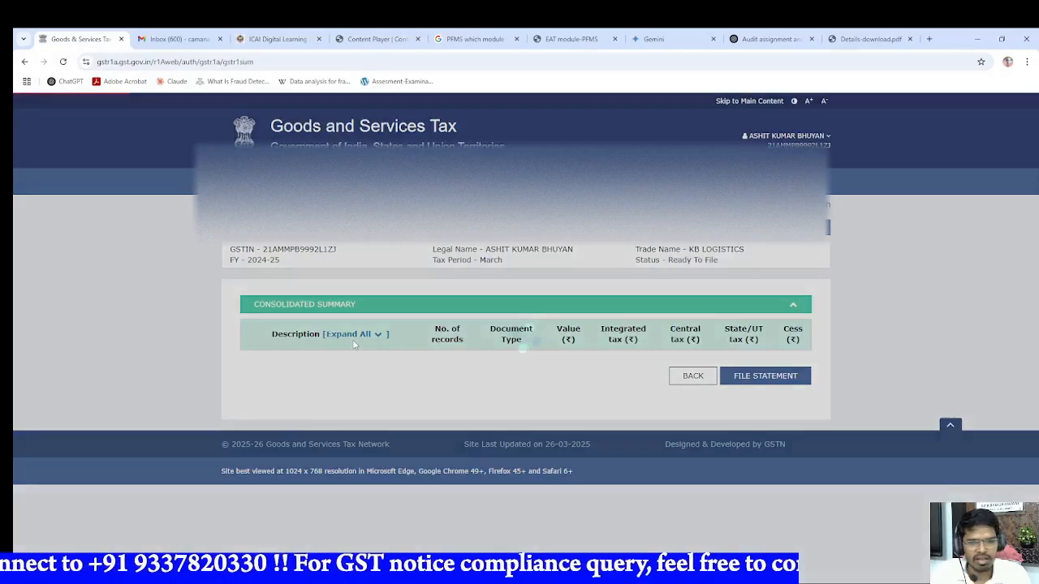
scroll(353, 345, down, 3)
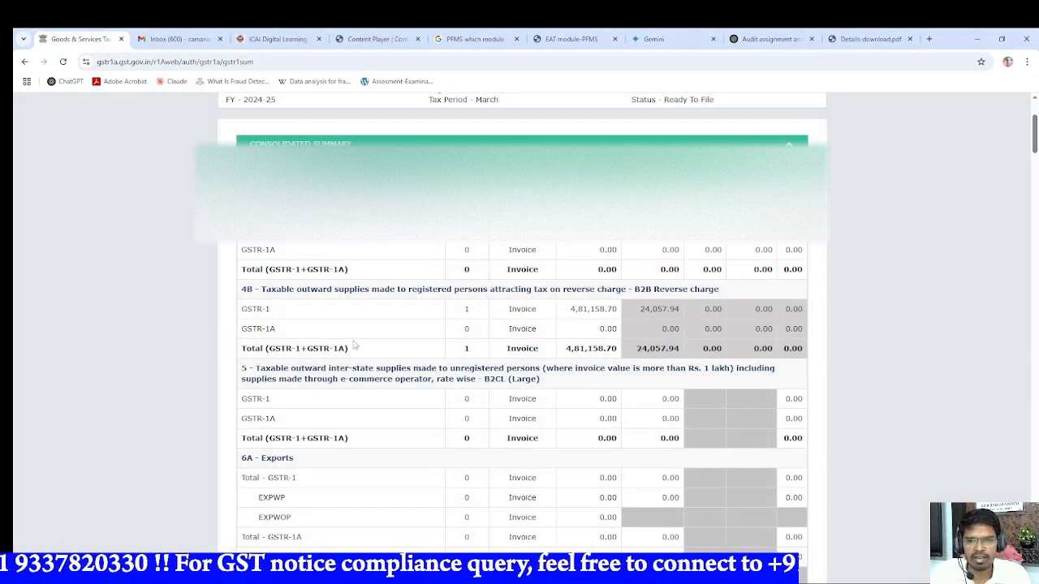
scroll(353, 345, down, 10)
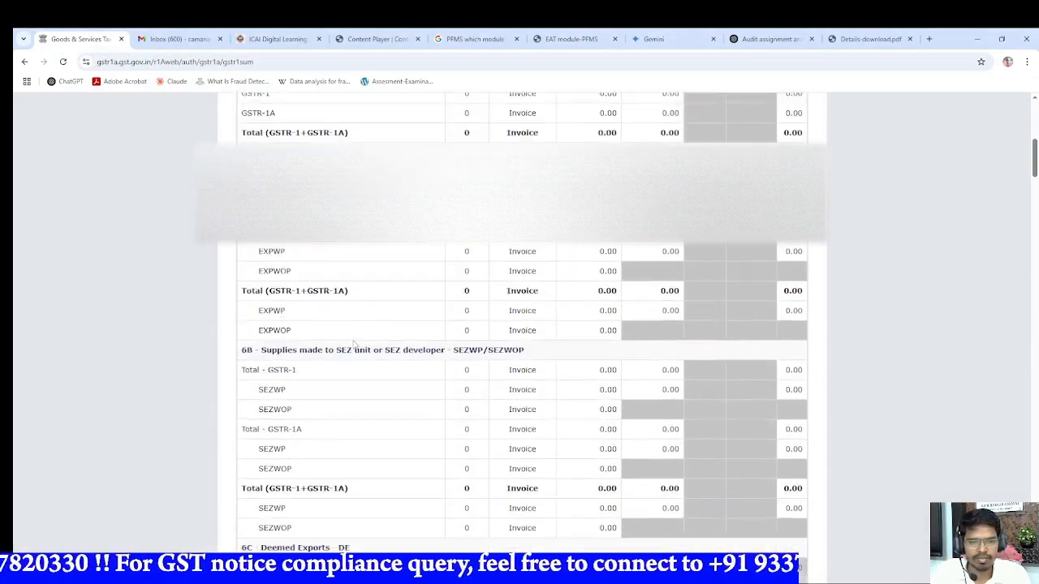
scroll(353, 345, down, 5)
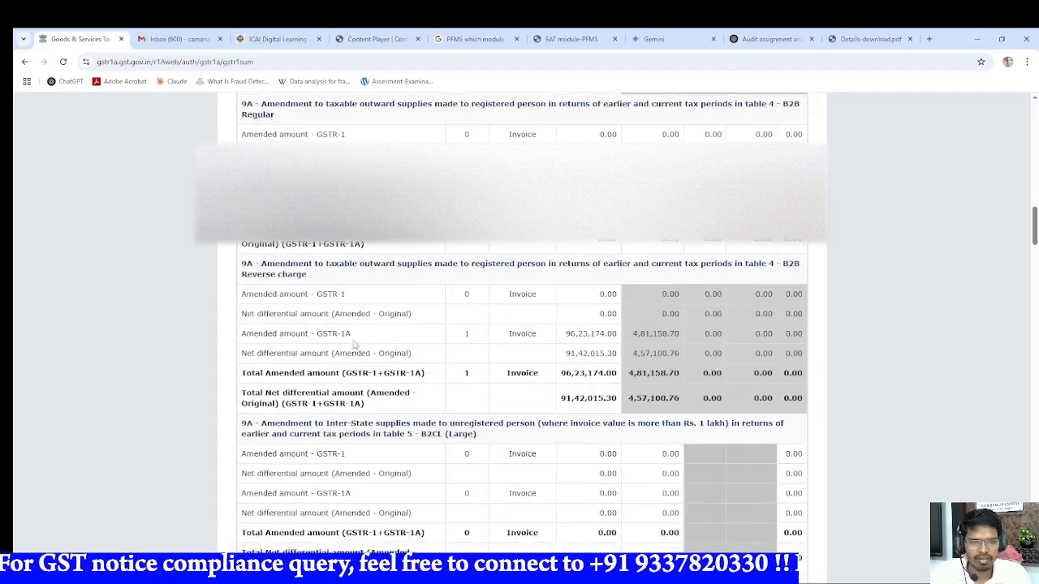
scroll(353, 345, down, 15)
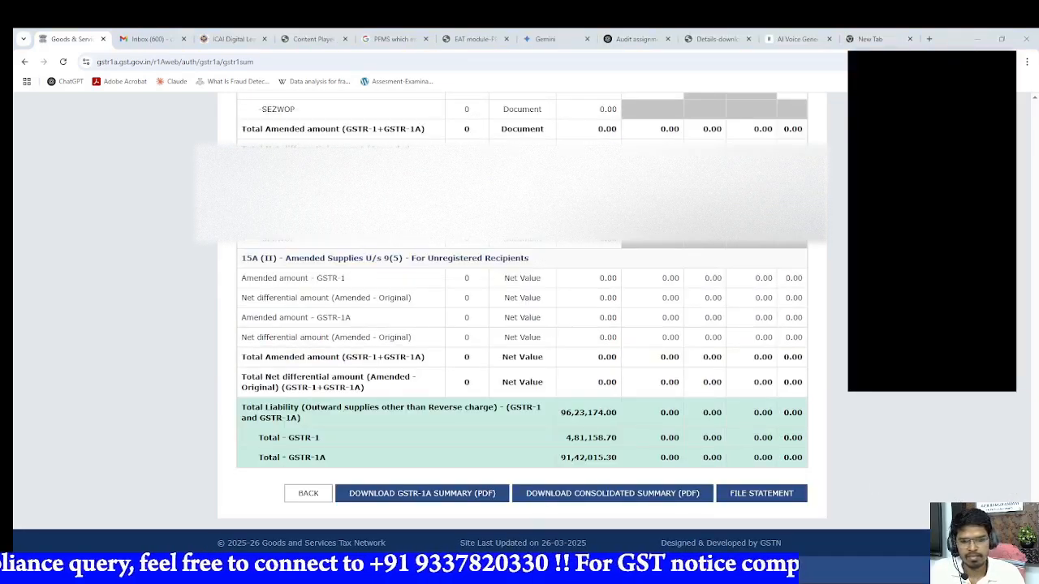
Step: Compare the GSTR-1 and GSTR-1A total values with the combined total liability value at the end of the summary
mouse_move(337, 576)
click(363, 525)
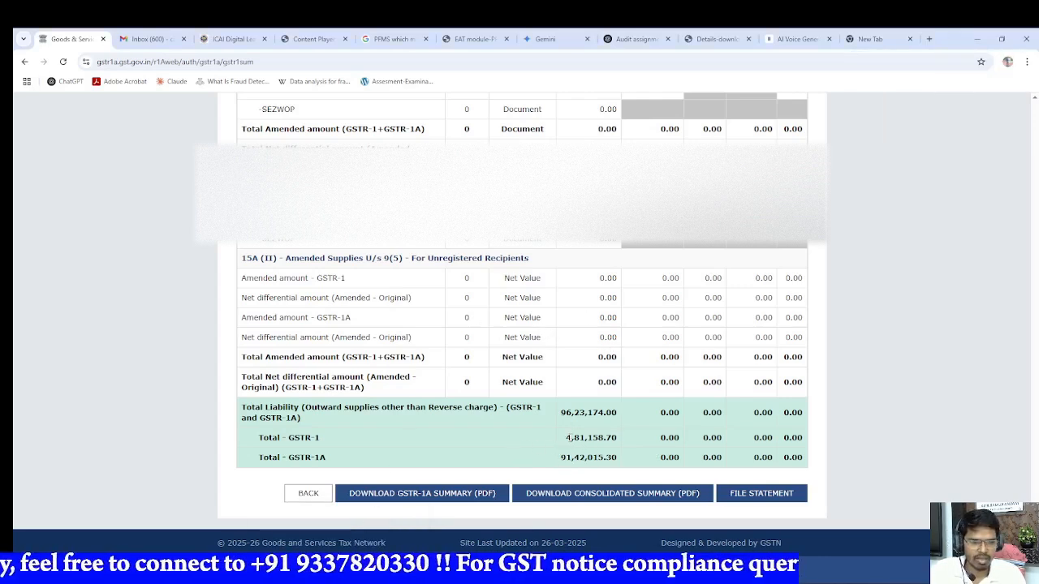
drag(568, 436, 617, 438)
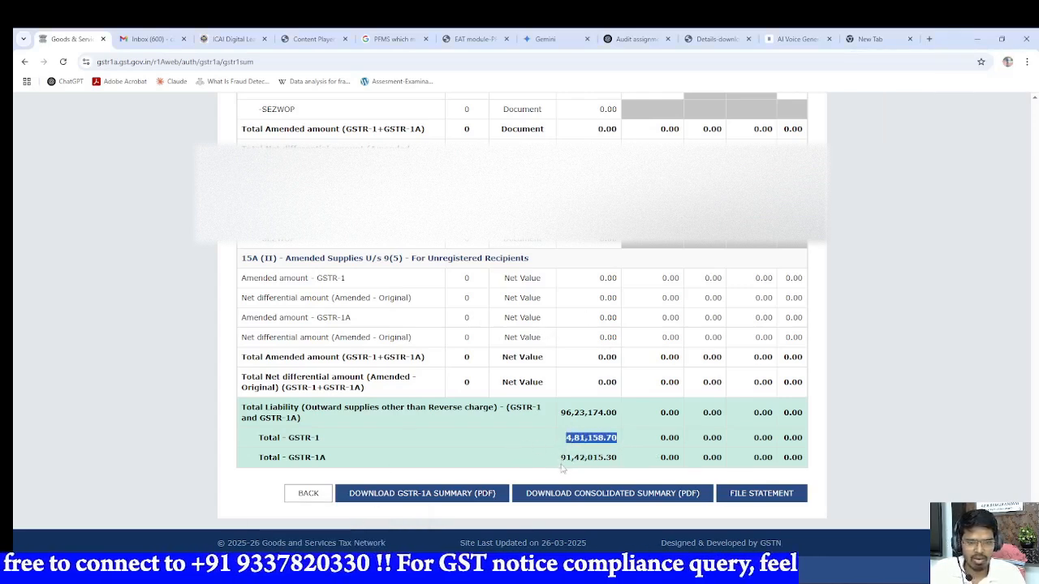
drag(562, 457, 615, 458)
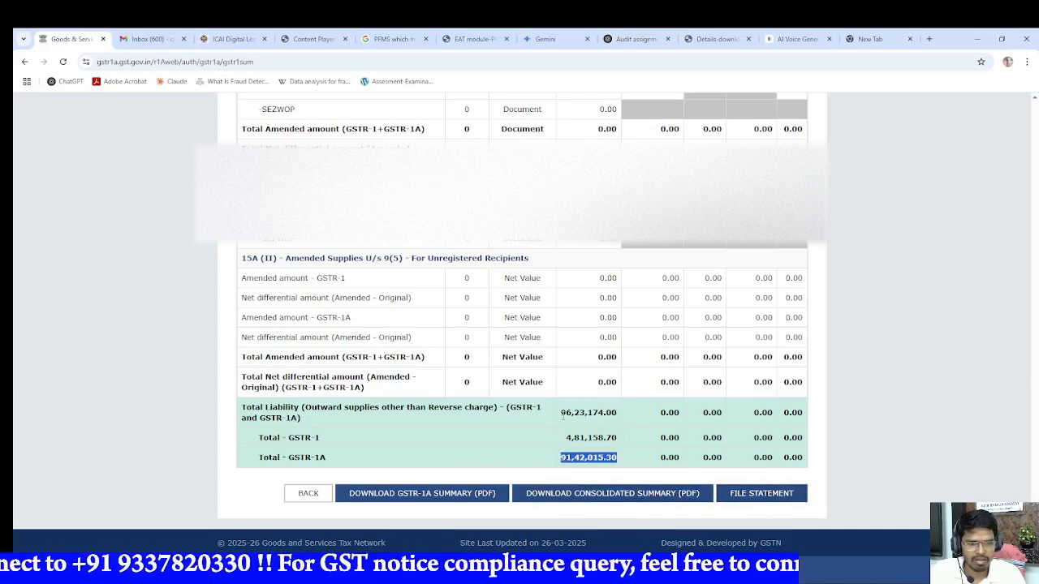
drag(562, 412, 617, 412)
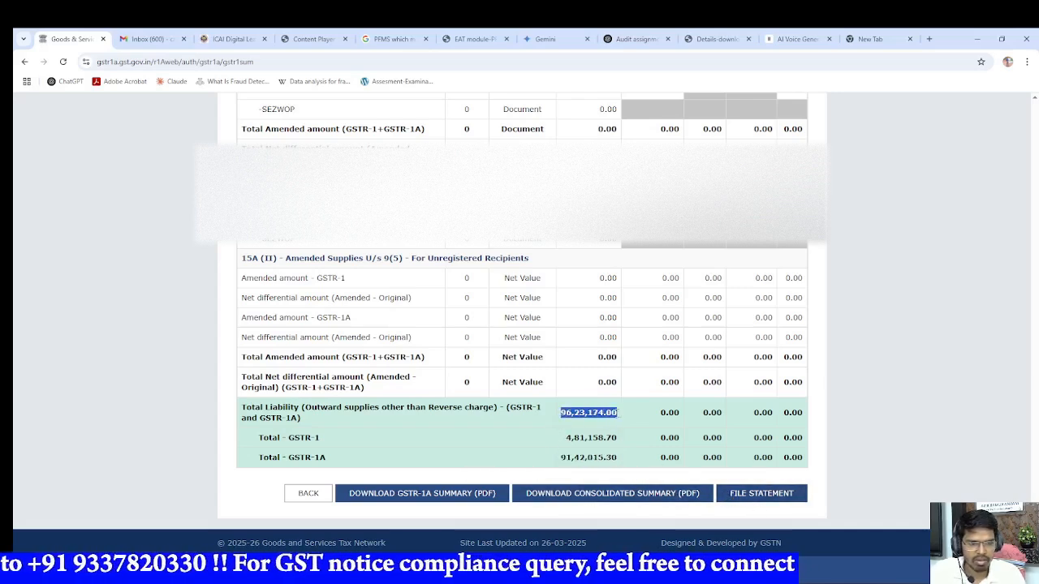
Step: Start filing the GSTR-1A statement, accept the declaration and select the authorised signatory
click(758, 493)
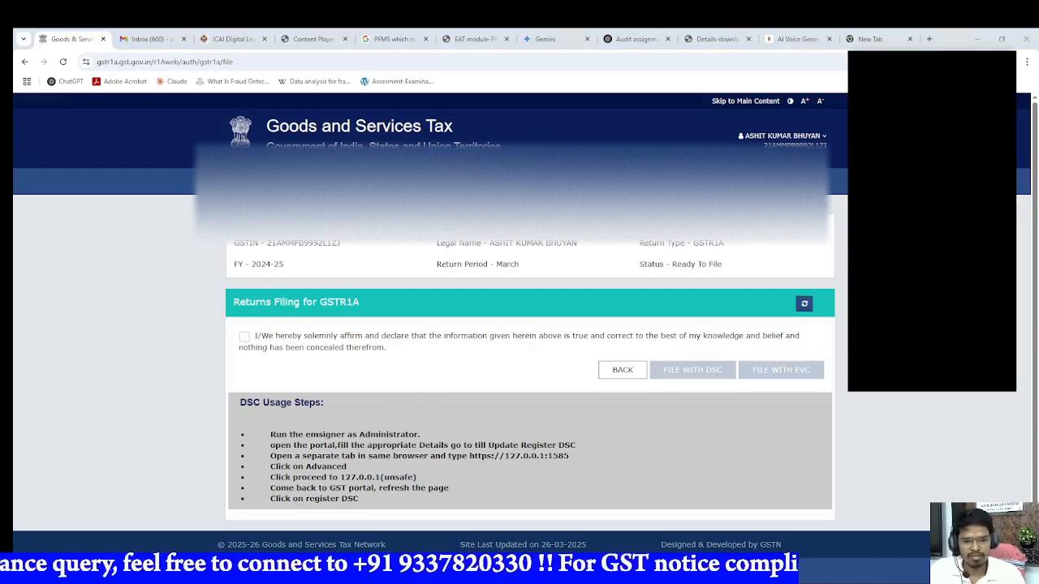
mouse_move(343, 576)
click(319, 542)
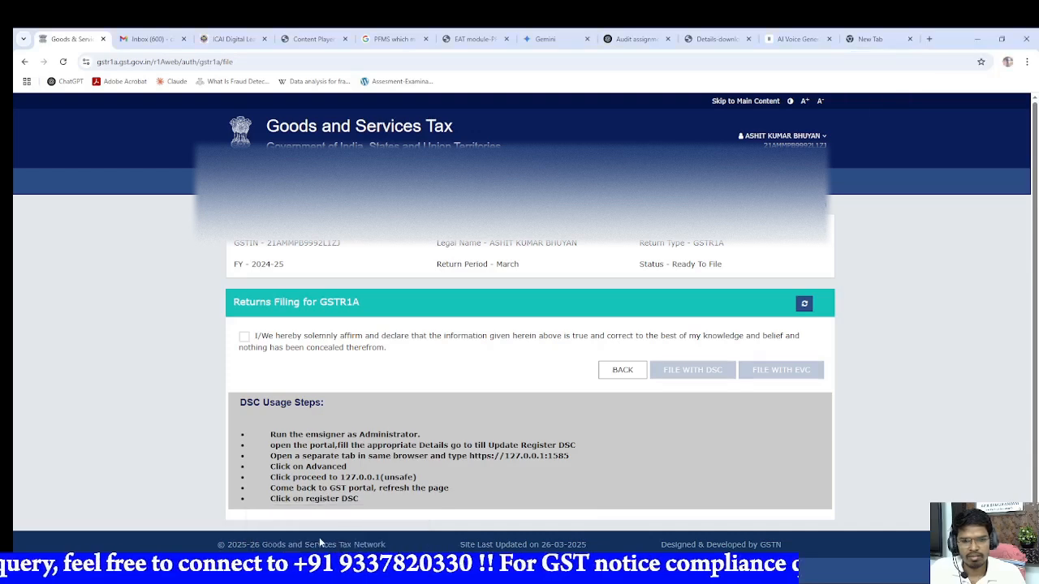
click(243, 336)
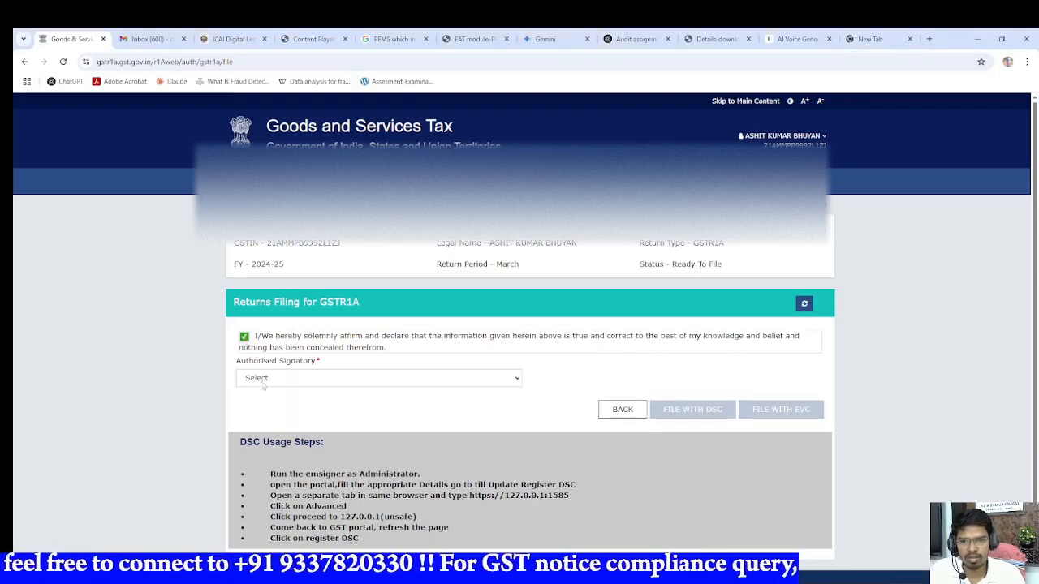
click(262, 385)
click(268, 404)
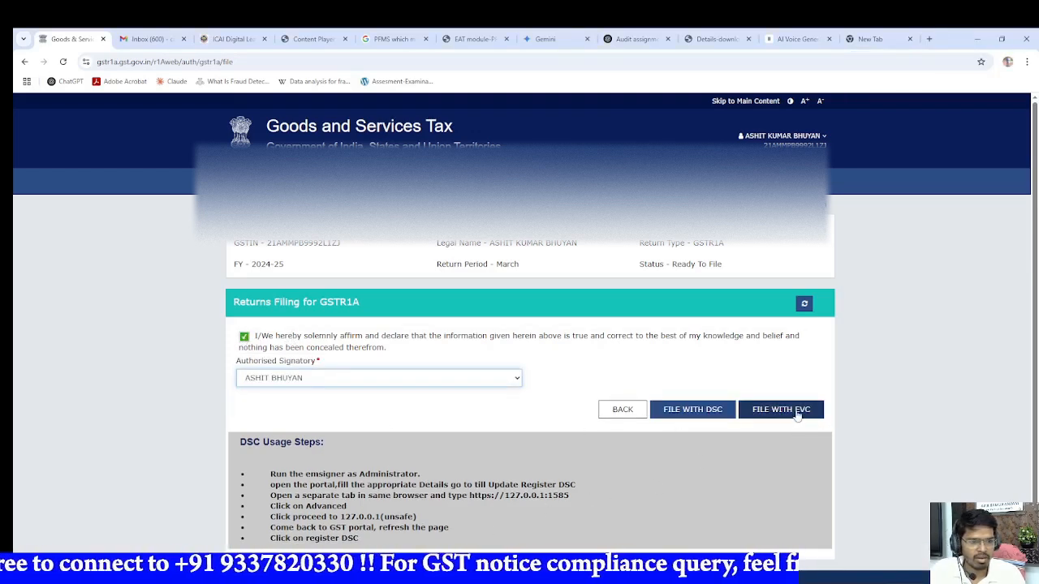
Step: File the GSTR-1A with EVC, entering the one-time password and verifying it
click(797, 412)
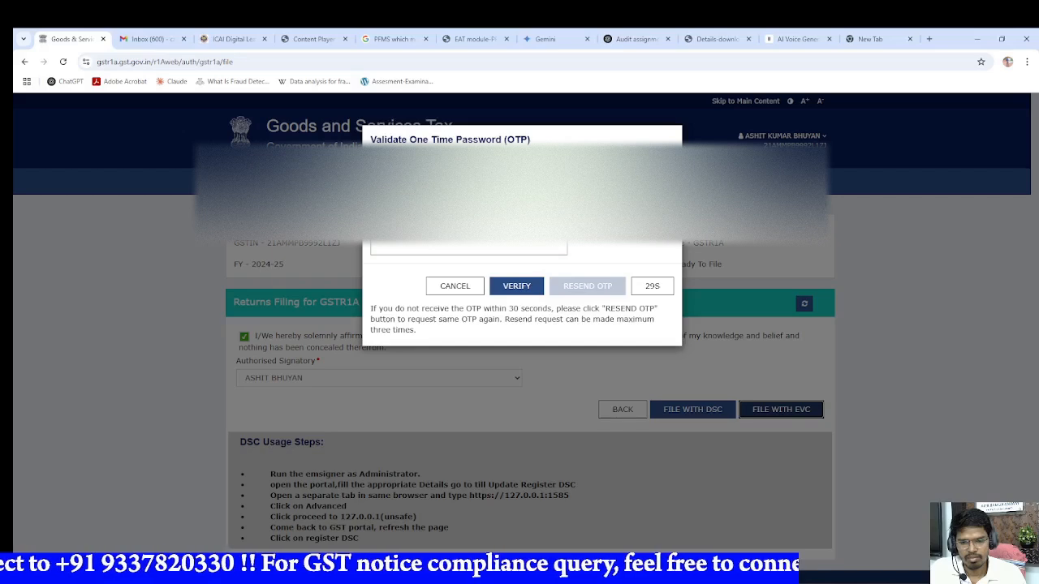
click(722, 580)
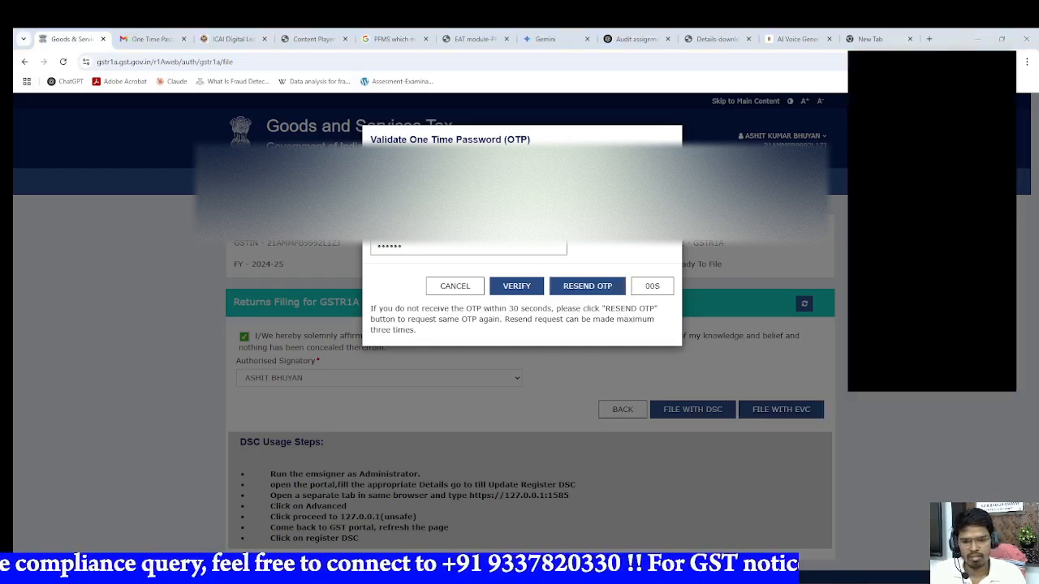
mouse_move(339, 578)
click(329, 537)
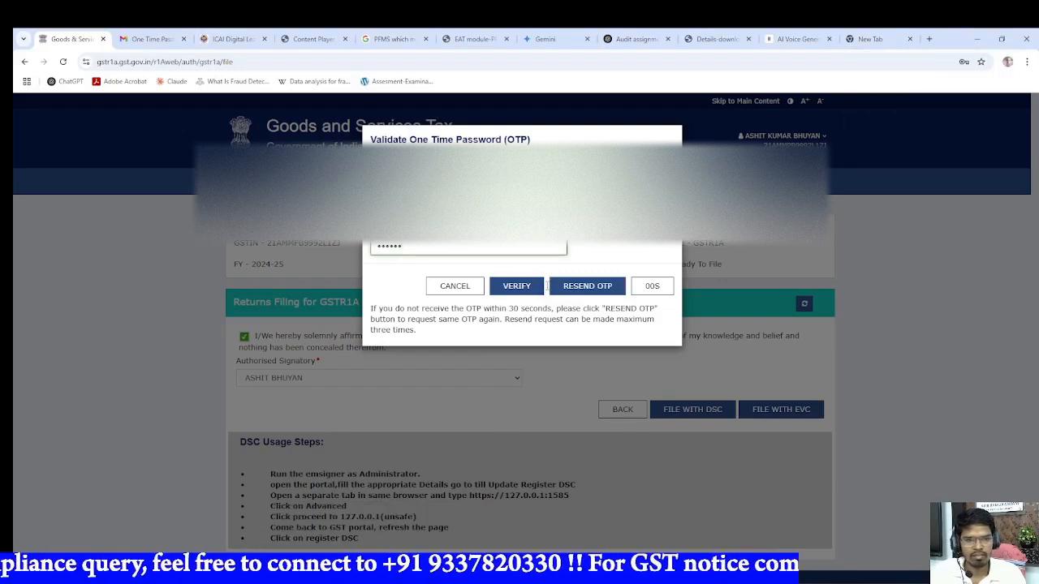
click(539, 286)
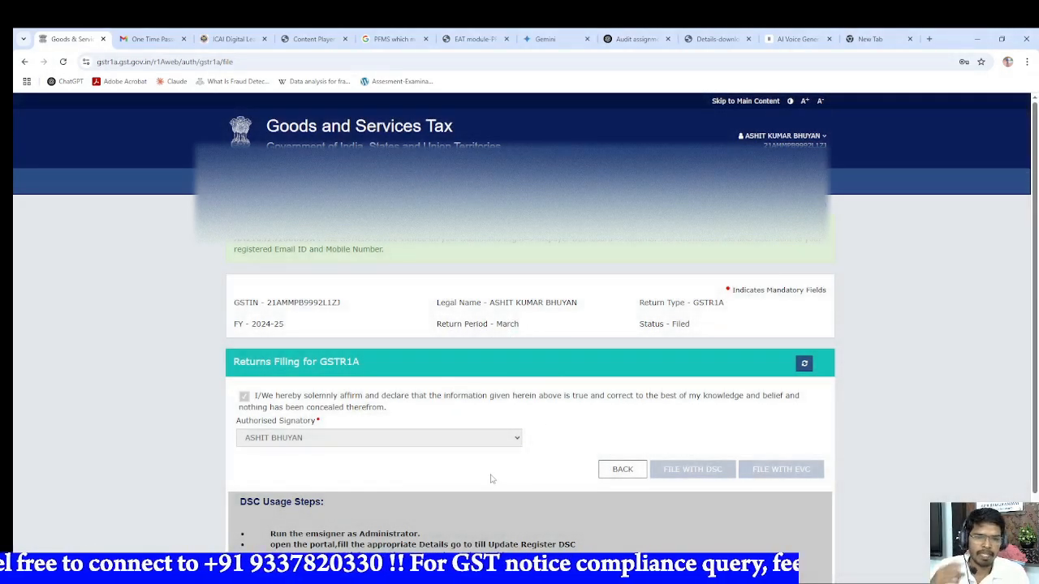
Step: Review the GSTR-1A filing acknowledgement and status, and dismiss the WhatsApp notification
scroll(490, 479, down, 2)
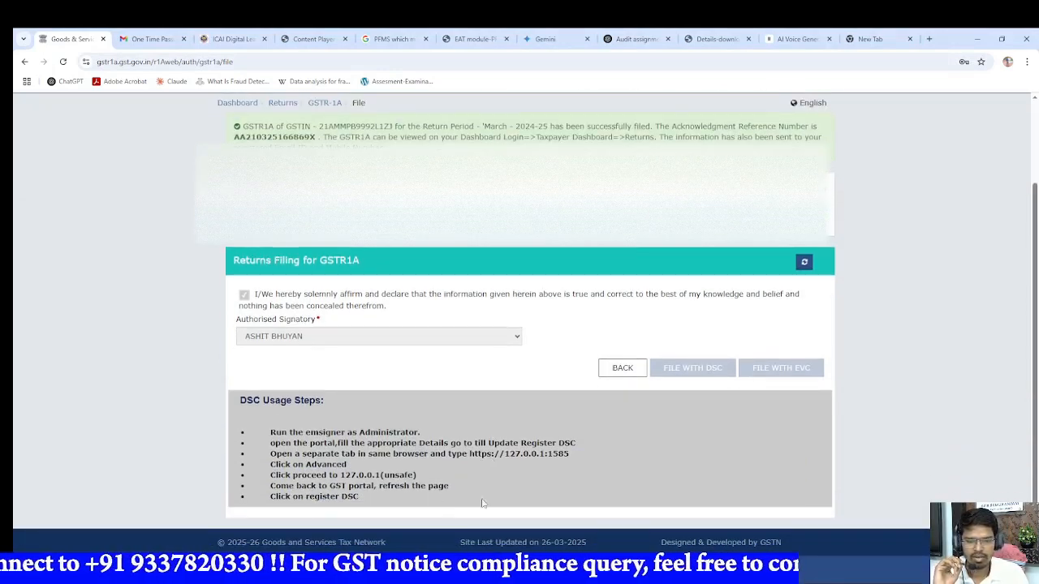
mouse_move(442, 573)
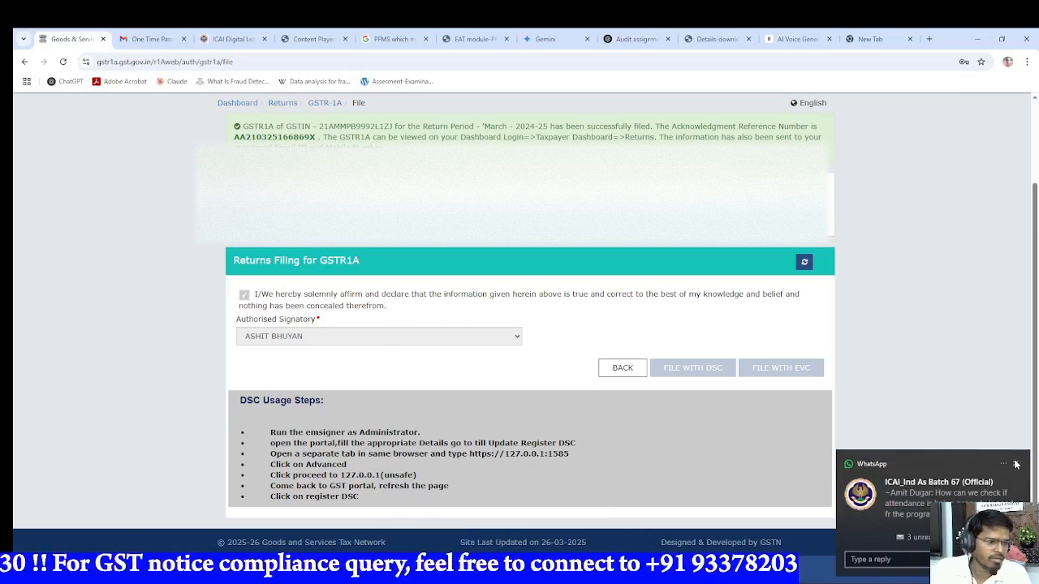
scroll(517, 379, up, 2)
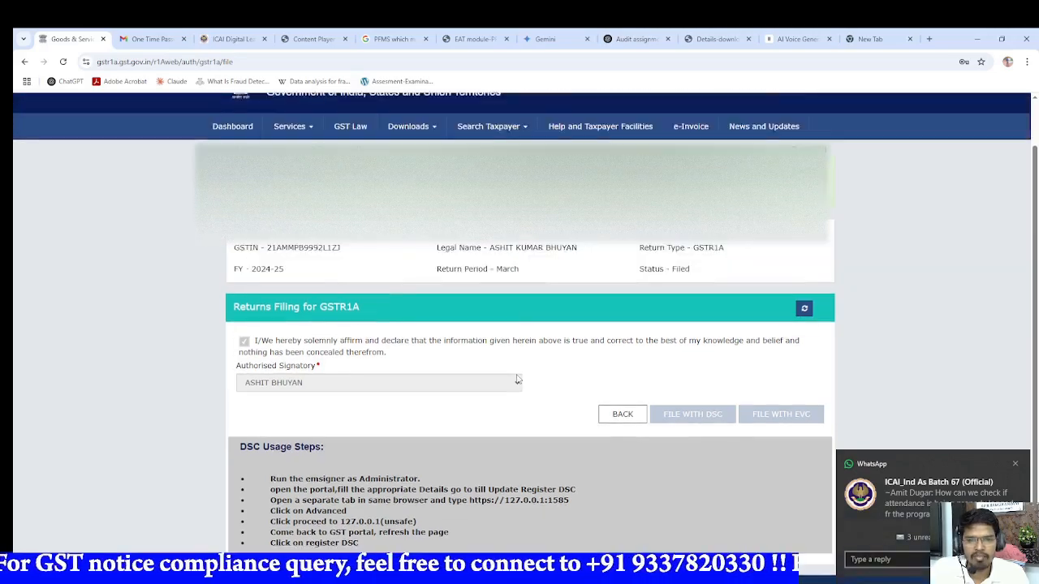
click(1014, 465)
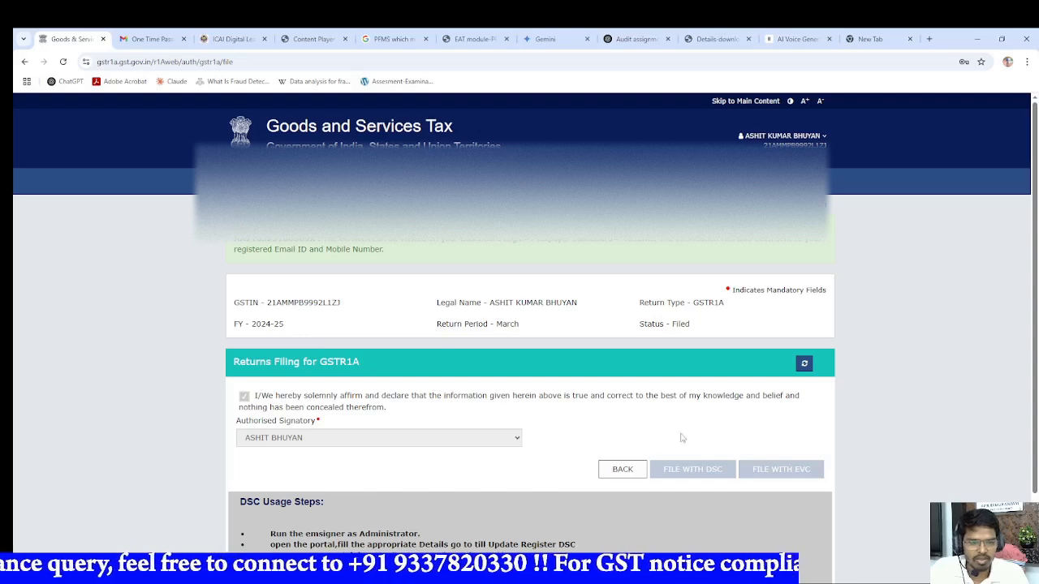
click(811, 136)
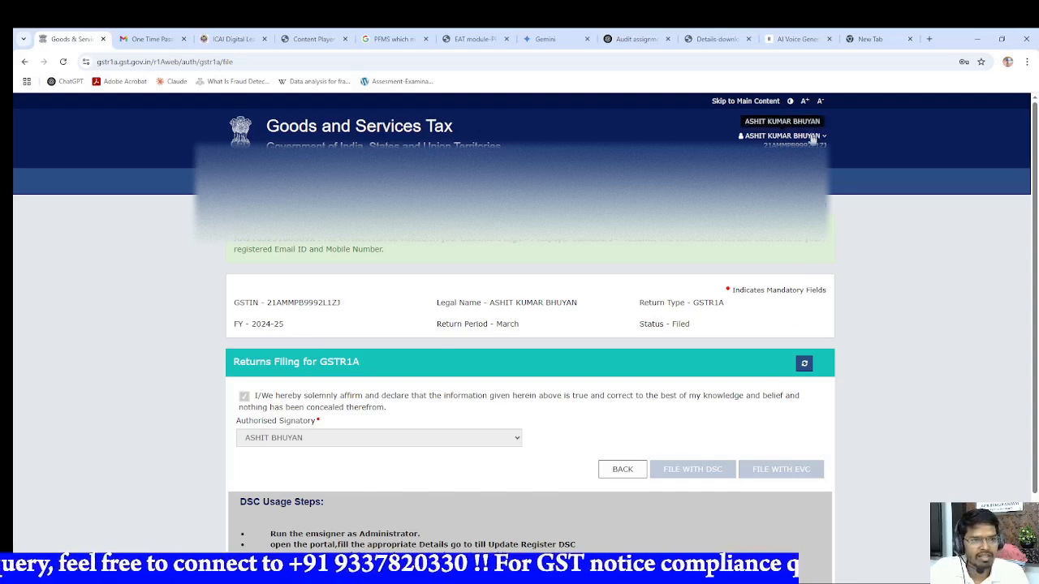